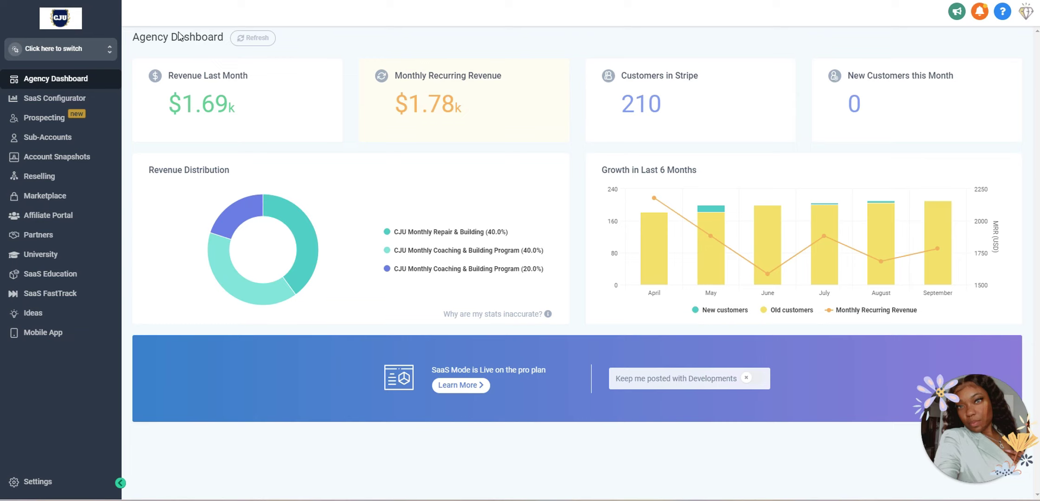
Open the agency Settings at the My Profile page.
{"action": "left_click", "coordinate": [40, 484]}
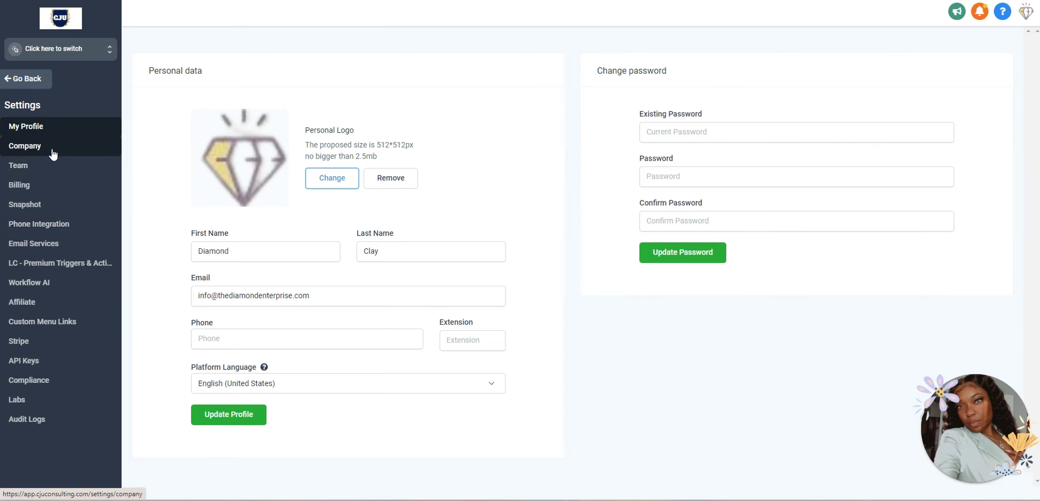
Open the Company settings and point out the Whitelabel Domain value.
{"action": "left_click", "coordinate": [22, 148]}
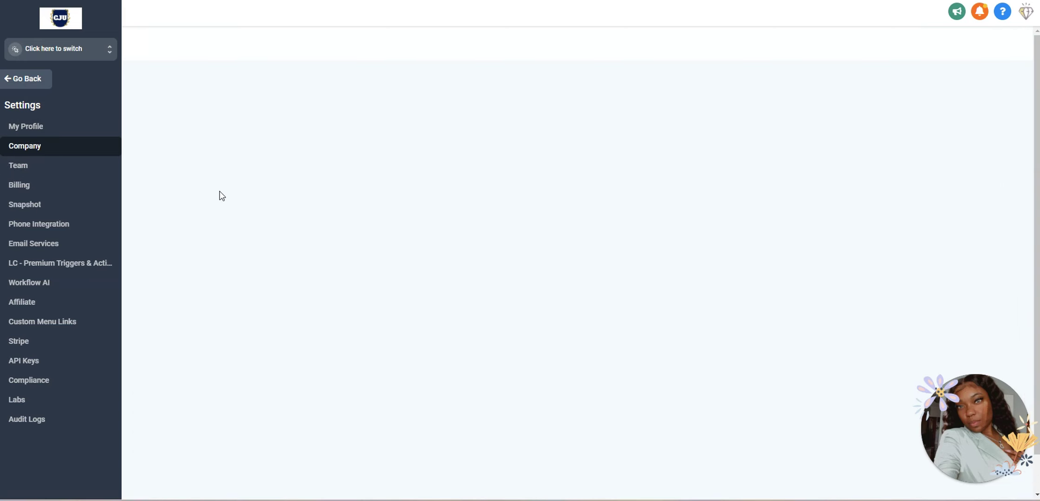
{"action": "scroll", "coordinate": [255, 195], "scroll_direction": "down", "scroll_amount": 9}
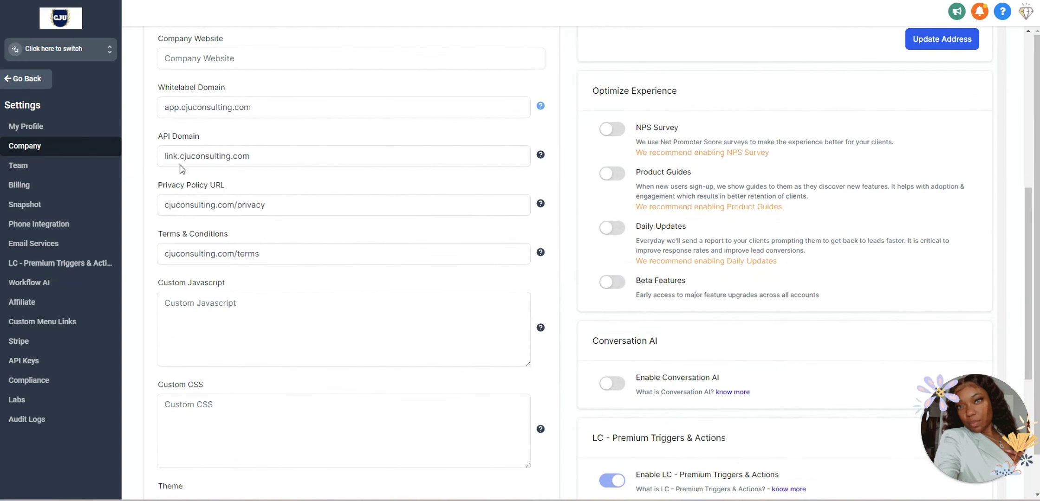
{"action": "left_click", "coordinate": [161, 107]}
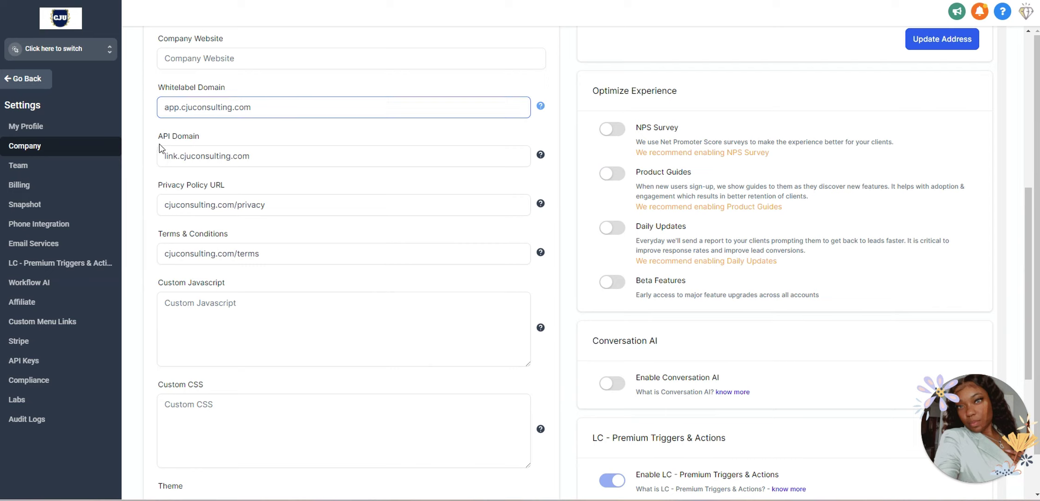
{"action": "left_click_drag", "start_coordinate": [226, 87], "coordinate": [158, 88]}
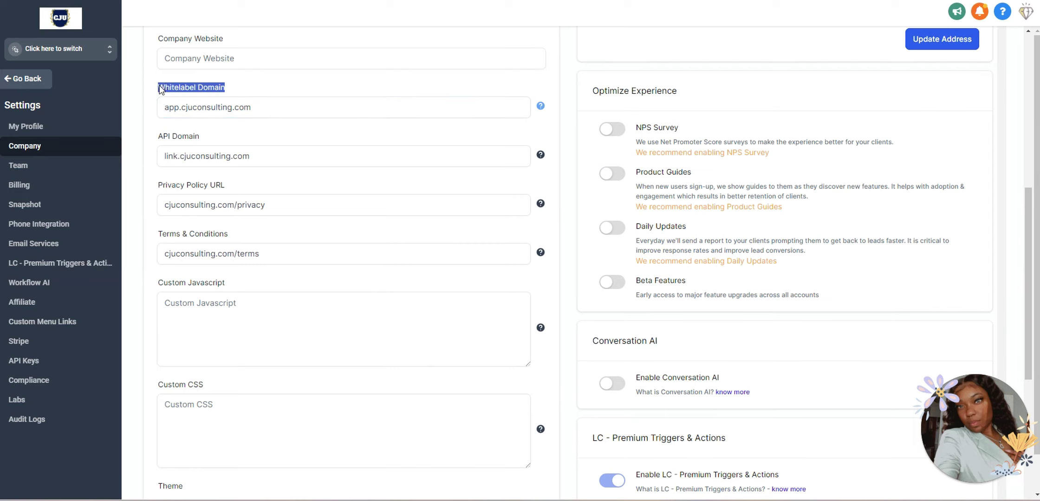
{"action": "left_click", "coordinate": [288, 103]}
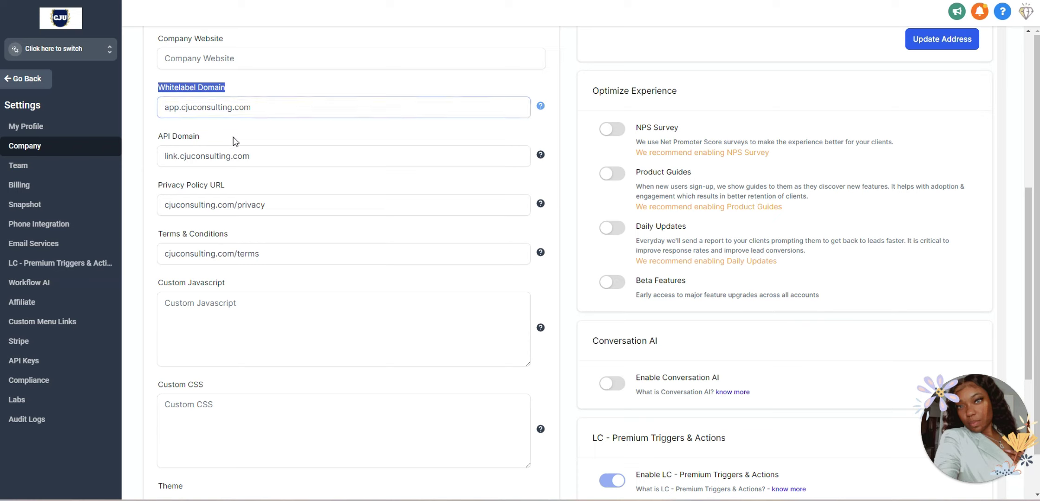
{"action": "left_click", "coordinate": [165, 138]}
Highlight API Domain link.cjuconsulting.com and its CNAME target link.msgsndr.com, then open the DNS page.
{"action": "left_click_drag", "start_coordinate": [159, 137], "coordinate": [199, 138]}
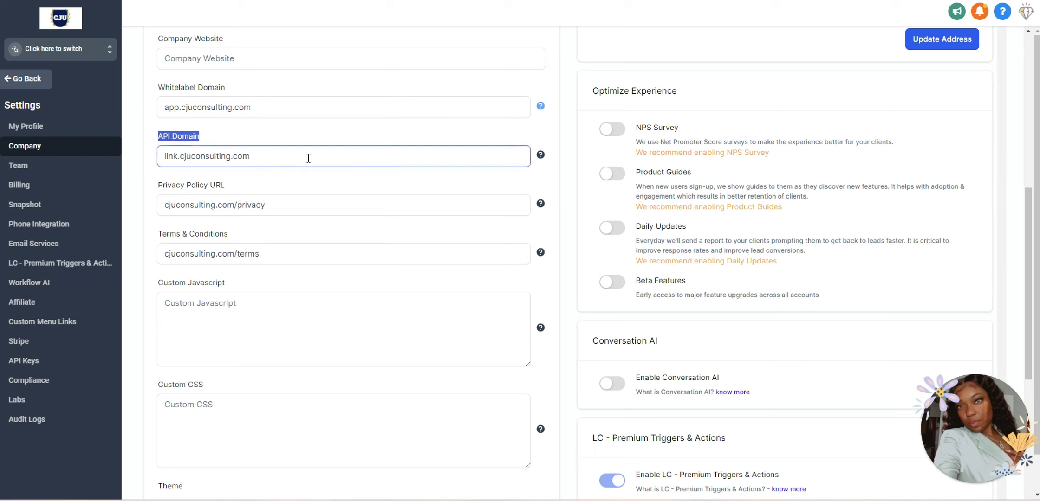
{"action": "left_click_drag", "start_coordinate": [300, 152], "coordinate": [154, 158]}
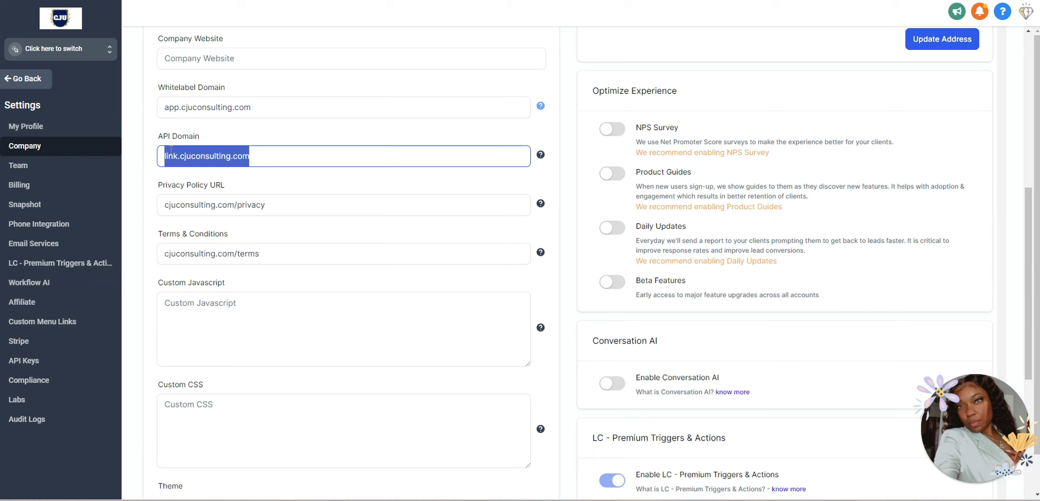
{"action": "left_click_drag", "start_coordinate": [171, 139], "coordinate": [162, 158]}
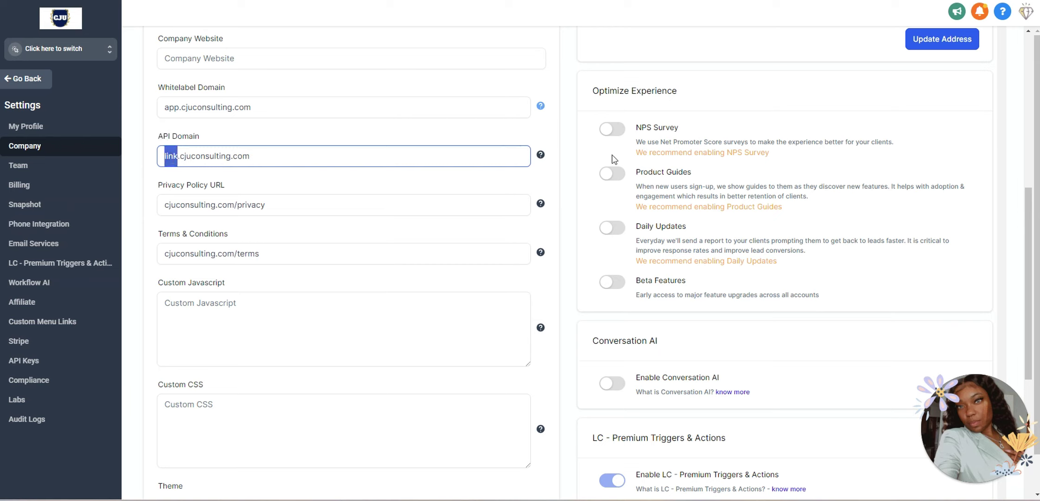
{"action": "left_click", "coordinate": [541, 156]}
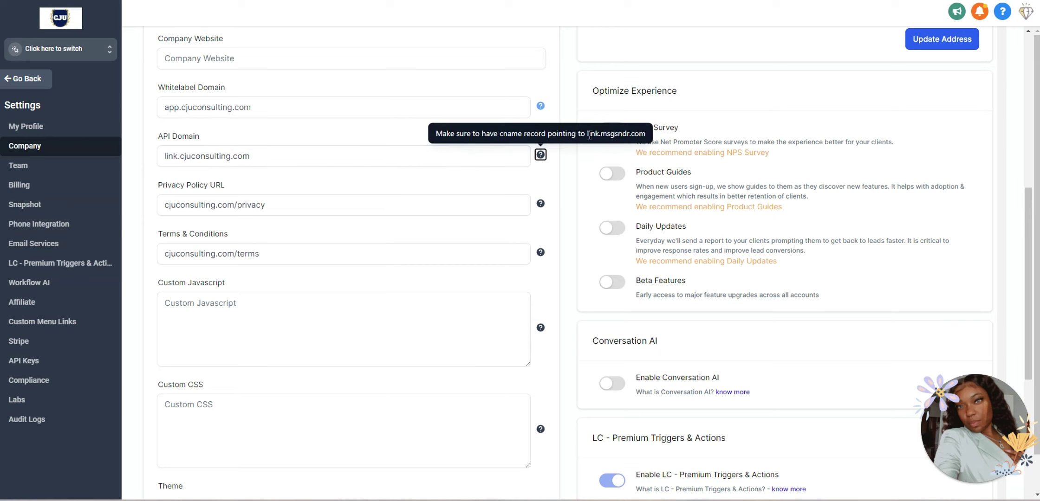
{"action": "left_click_drag", "start_coordinate": [587, 134], "coordinate": [651, 139]}
{"action": "left_click", "coordinate": [477, 165]}
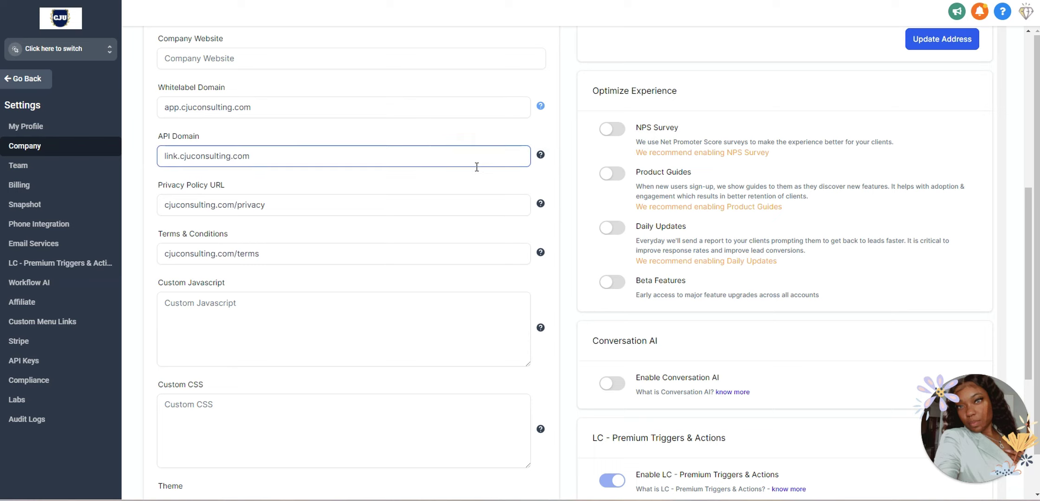
{"action": "left_click", "coordinate": [457, 189]}
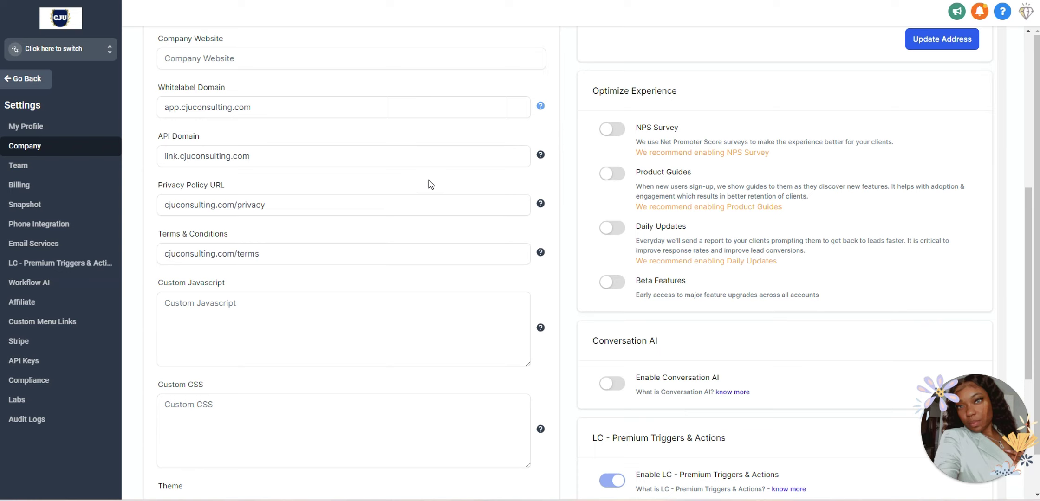
{"action": "left_click", "coordinate": [451, 357]}
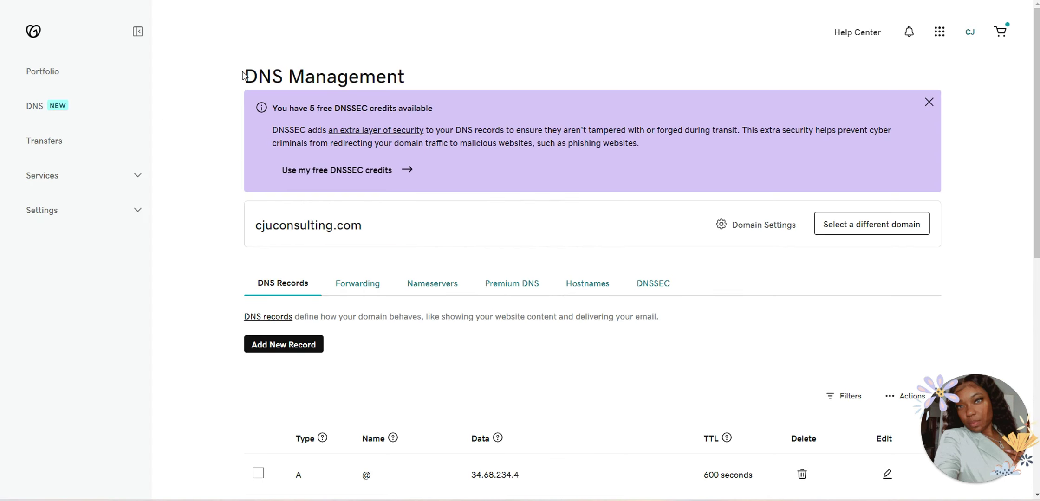
Add a new blank DNS record row for cjuconsulting.com in GoDaddy.
{"action": "left_click", "coordinate": [284, 345]}
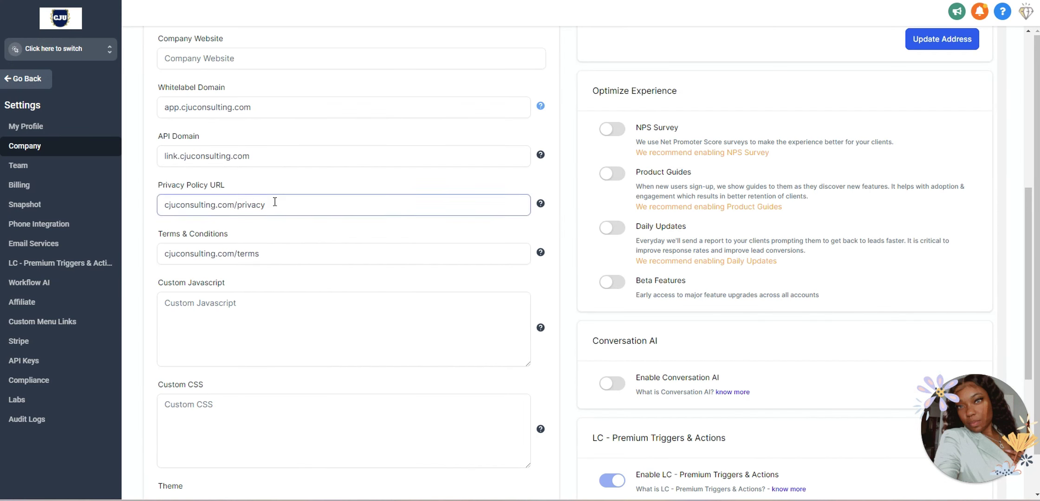
Copy the CNAME target link.msgsndr.com from the API Domain note.
{"action": "left_click", "coordinate": [540, 154]}
{"action": "mouse_move", "coordinate": [540, 155]}
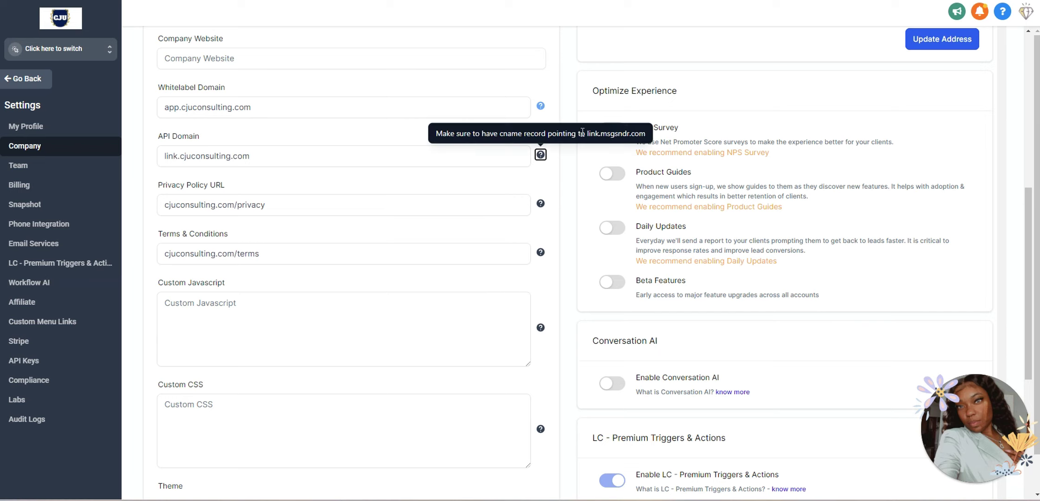
{"action": "left_click_drag", "start_coordinate": [587, 133], "coordinate": [646, 140]}
{"action": "key", "text": "ctrl+c"}
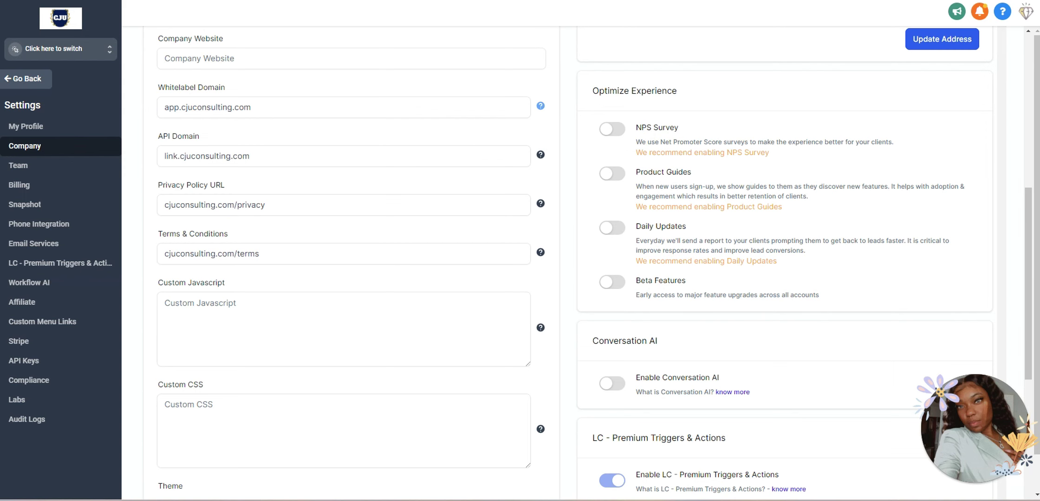
Set the new GoDaddy record type to CNAME and return to the API Domain note.
{"action": "left_click", "coordinate": [383, 1]}
{"action": "left_click", "coordinate": [303, 418]}
{"action": "left_click", "coordinate": [276, 325]}
{"action": "key", "text": "ctrl+Tab"}
{"action": "left_click", "coordinate": [522, 160]}
{"action": "left_click", "coordinate": [541, 154]}
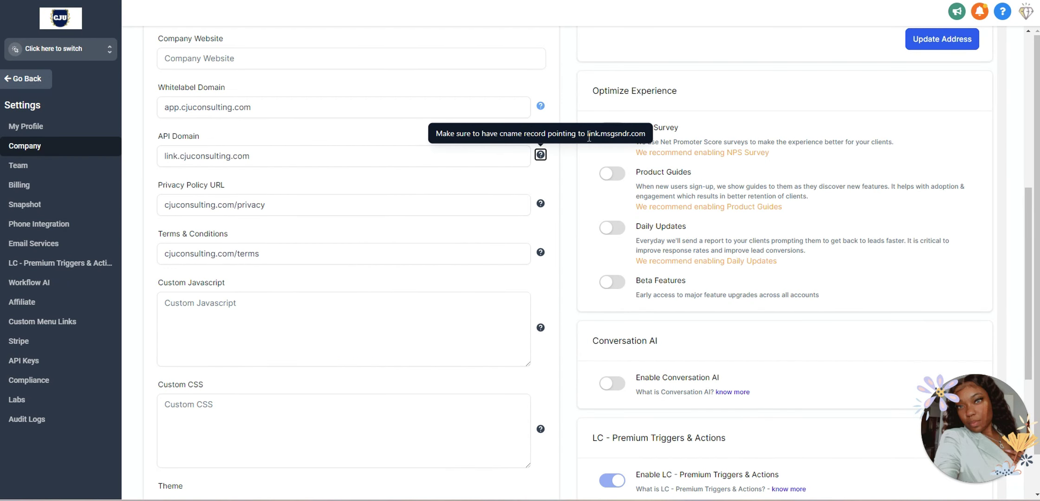
Set the new CNAME record's name to link.
{"action": "key", "text": "ctrl+Tab"}
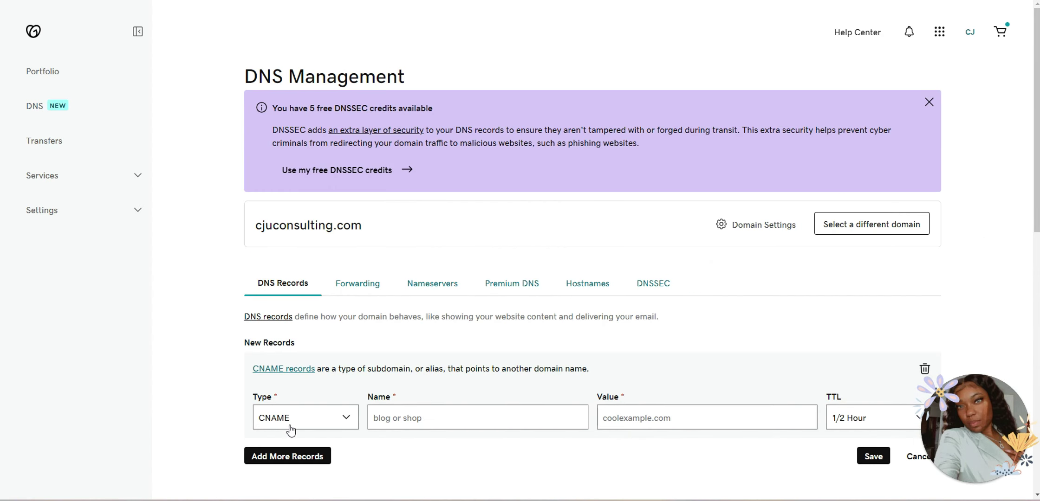
{"action": "left_click", "coordinate": [391, 418]}
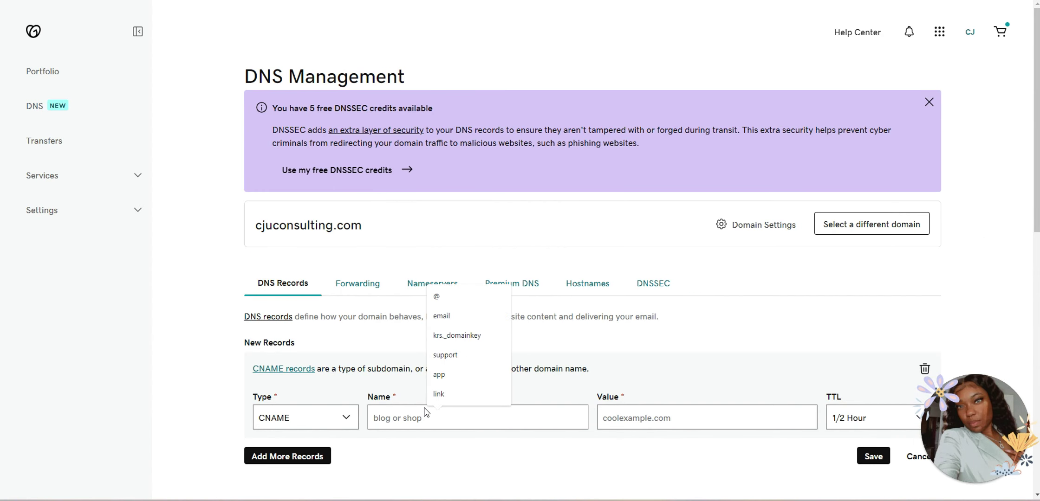
{"action": "left_click", "coordinate": [438, 395]}
Paste link.msgsndr.com as the record value and set the TTL to 1/2 Hour.
{"action": "key", "text": "ctrl+shift+Tab"}
{"action": "left_click_drag", "start_coordinate": [173, 156], "coordinate": [170, 138]}
{"action": "key", "text": "ctrl+Tab"}
{"action": "left_click", "coordinate": [613, 417]}
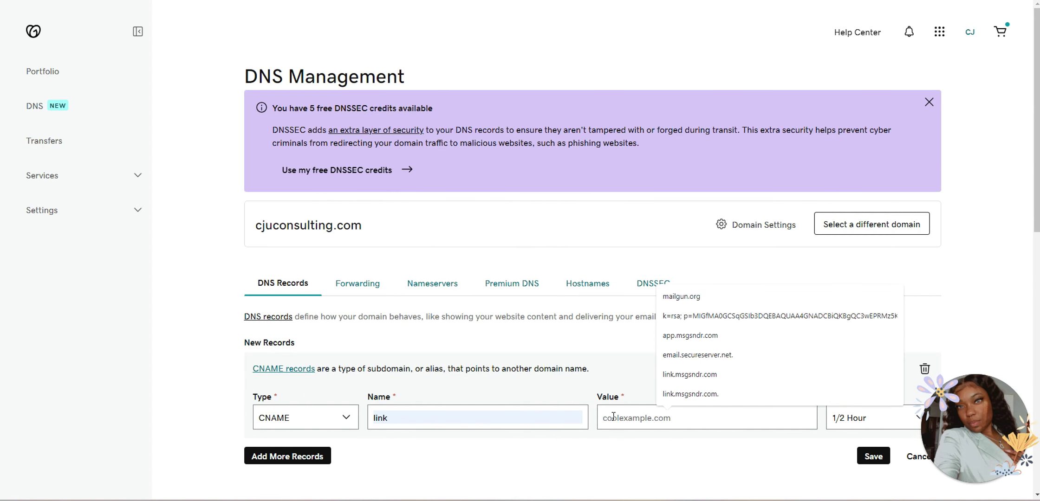
{"action": "key", "text": "ctrl+v"}
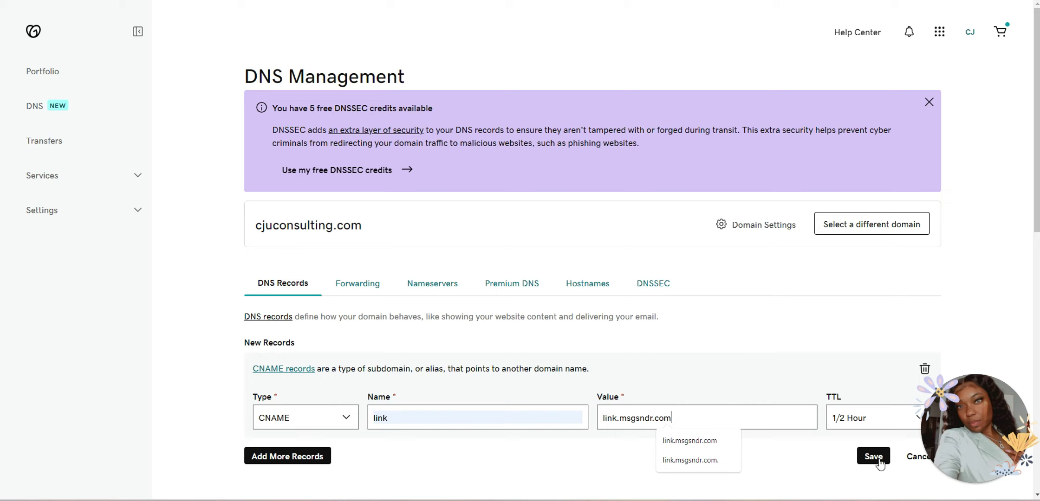
{"action": "left_click", "coordinate": [851, 426]}
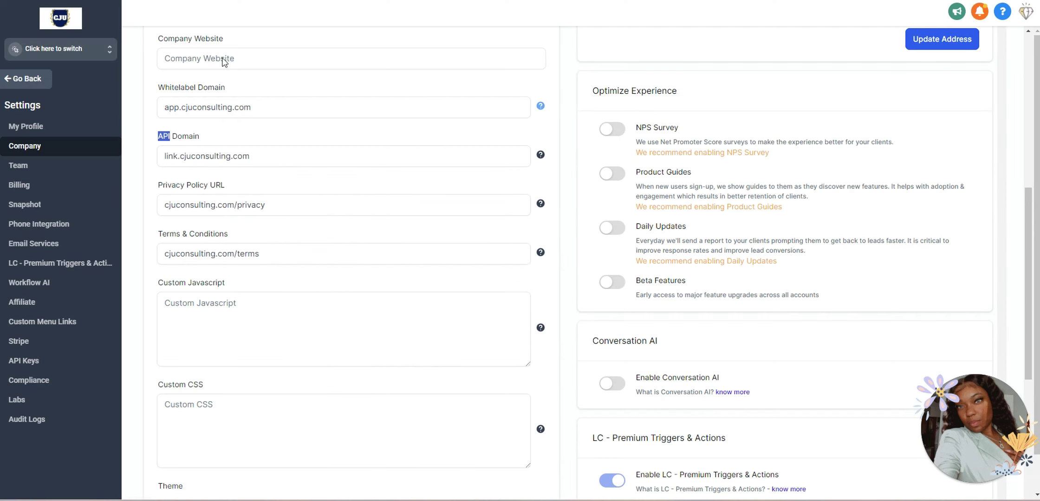
Scroll down and back up the Company settings page.
{"action": "scroll", "coordinate": [434, 418], "scroll_direction": "down", "scroll_amount": 3}
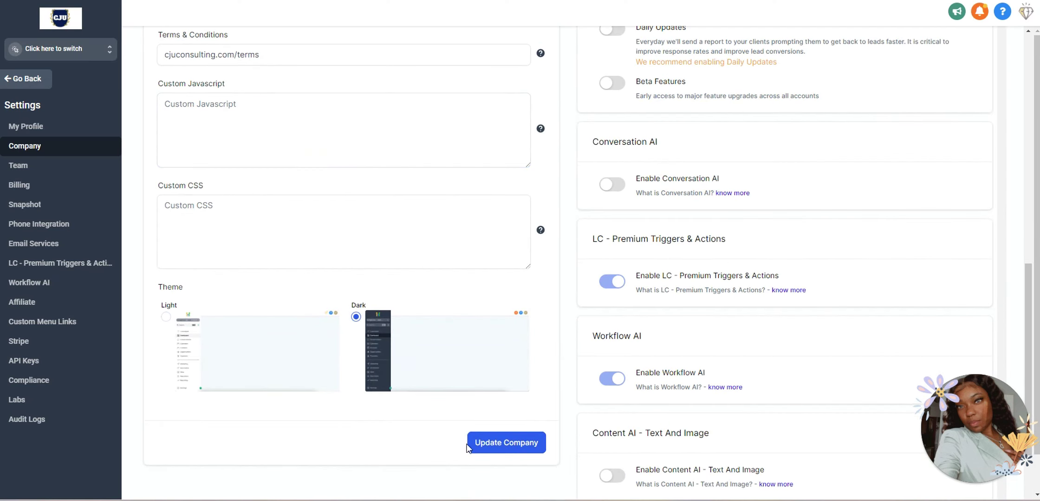
{"action": "scroll", "coordinate": [233, 165], "scroll_direction": "up", "scroll_amount": 4}
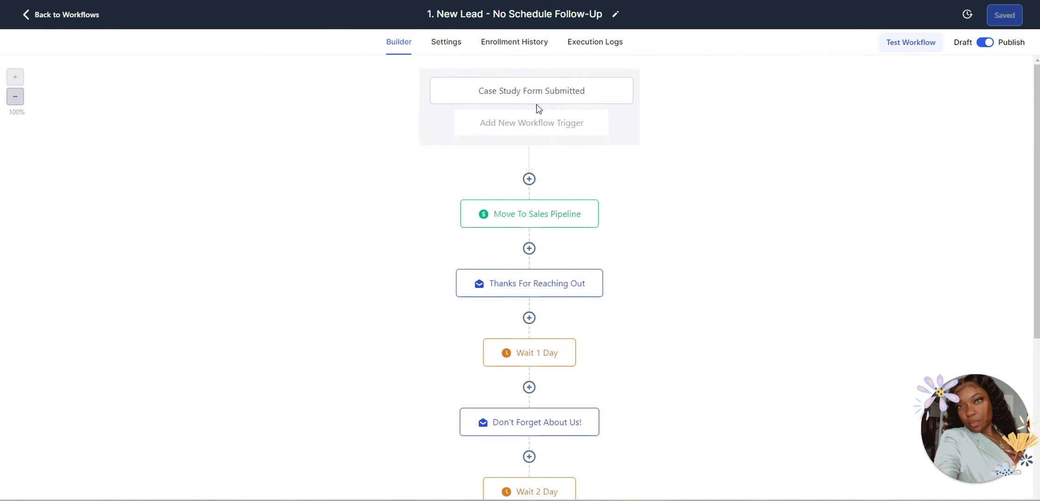
Open the Goal step, then the 'Lets Turn Your Frown Upside Down' email, selecting its scheduling link.
{"action": "scroll", "coordinate": [552, 195], "scroll_direction": "down", "scroll_amount": 8}
{"action": "left_click", "coordinate": [523, 395]}
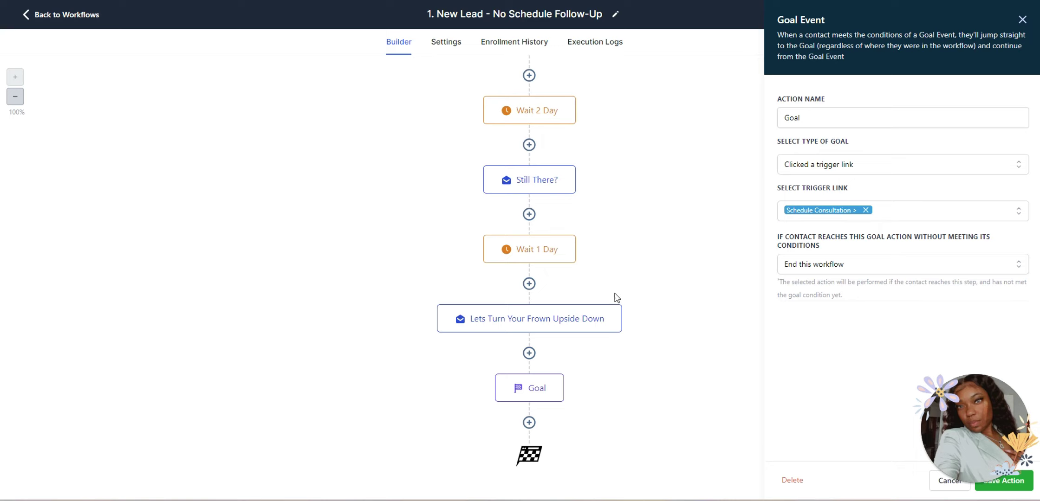
{"action": "left_click", "coordinate": [557, 320]}
{"action": "scroll", "coordinate": [906, 260], "scroll_direction": "down", "scroll_amount": 4}
{"action": "scroll", "coordinate": [955, 292], "scroll_direction": "down", "scroll_amount": 3}
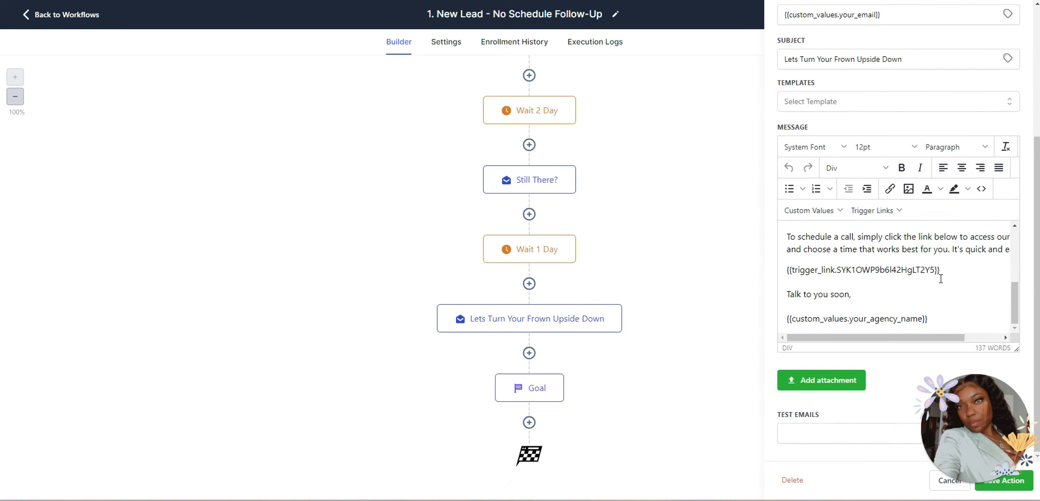
{"action": "left_click_drag", "start_coordinate": [941, 271], "coordinate": [776, 274]}
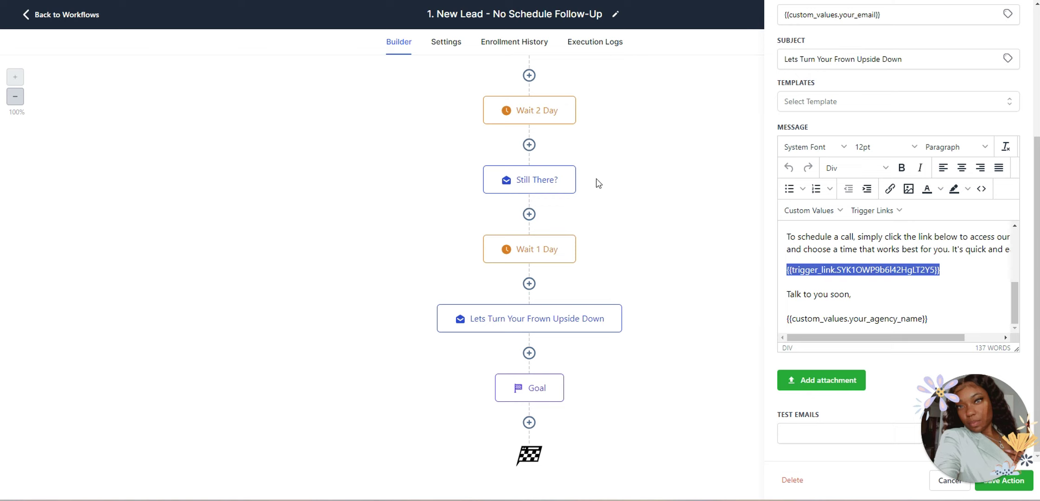
{"action": "scroll", "coordinate": [784, 148], "scroll_direction": "up", "scroll_amount": 4}
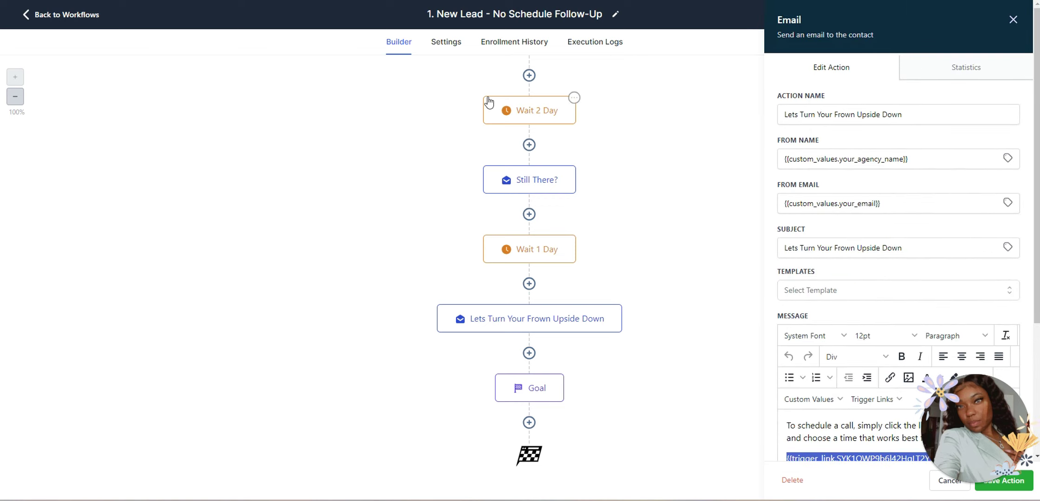
{"action": "scroll", "coordinate": [901, 183], "scroll_direction": "down", "scroll_amount": 4}
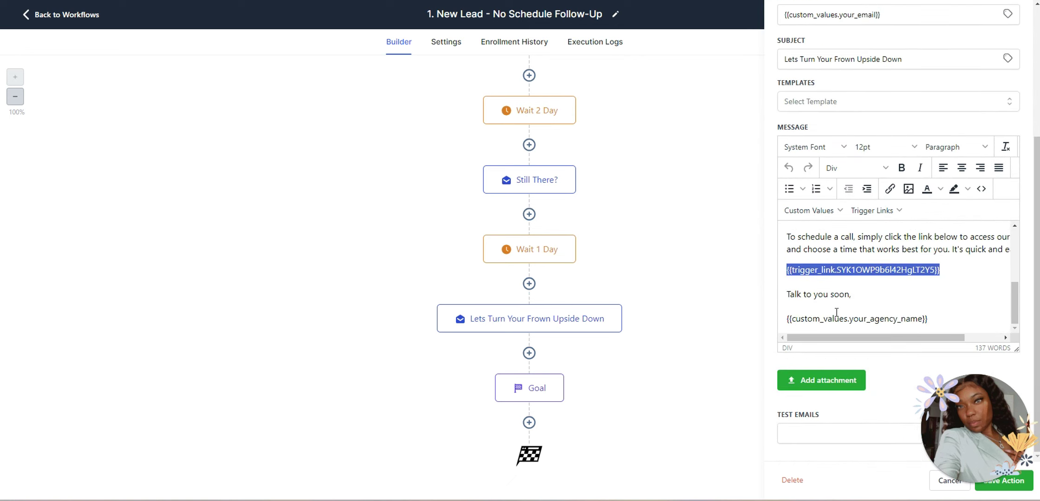
Focus the email's test email address field and return to the top of the panel.
{"action": "left_click", "coordinate": [809, 431]}
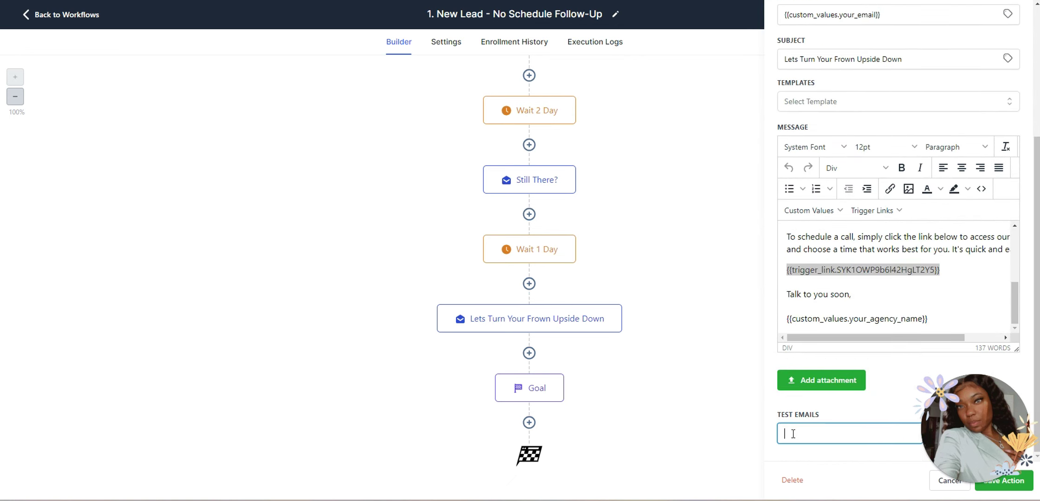
{"action": "left_click_drag", "start_coordinate": [971, 432], "coordinate": [1024, 420]}
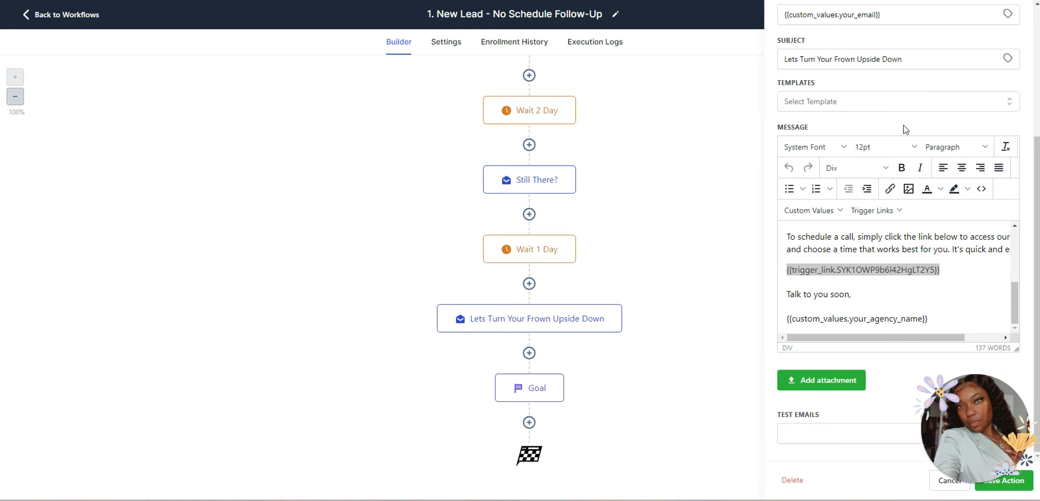
{"action": "scroll", "coordinate": [903, 128], "scroll_direction": "up", "scroll_amount": 4}
{"action": "scroll", "coordinate": [135, 184], "scroll_direction": "up", "scroll_amount": 8}
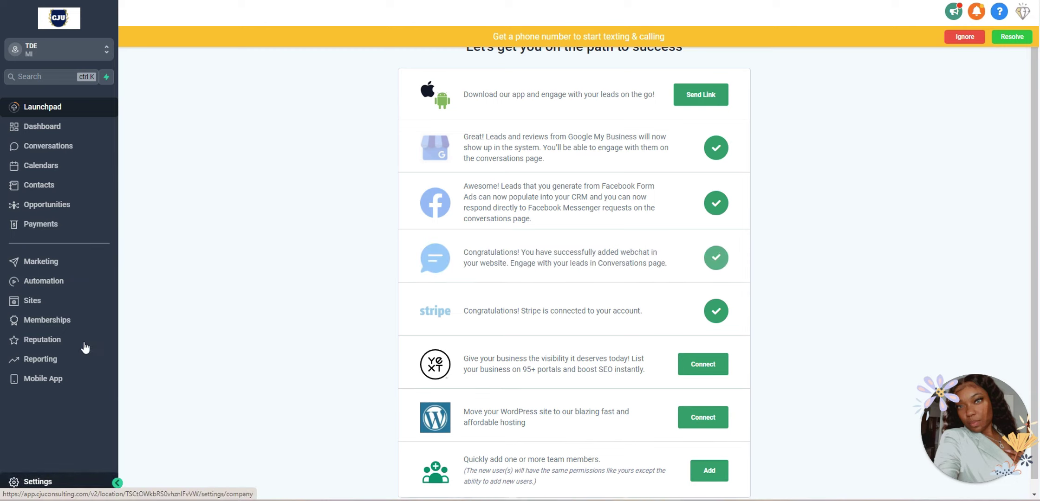
Open the sub-account Settings from the left sidebar.
{"action": "left_click", "coordinate": [41, 483]}
In Email Services, choose Dedicated domain and start verifying thediamondenterprise313.com.
{"action": "scroll", "coordinate": [74, 342], "scroll_direction": "down", "scroll_amount": 2}
{"action": "left_click", "coordinate": [44, 390]}
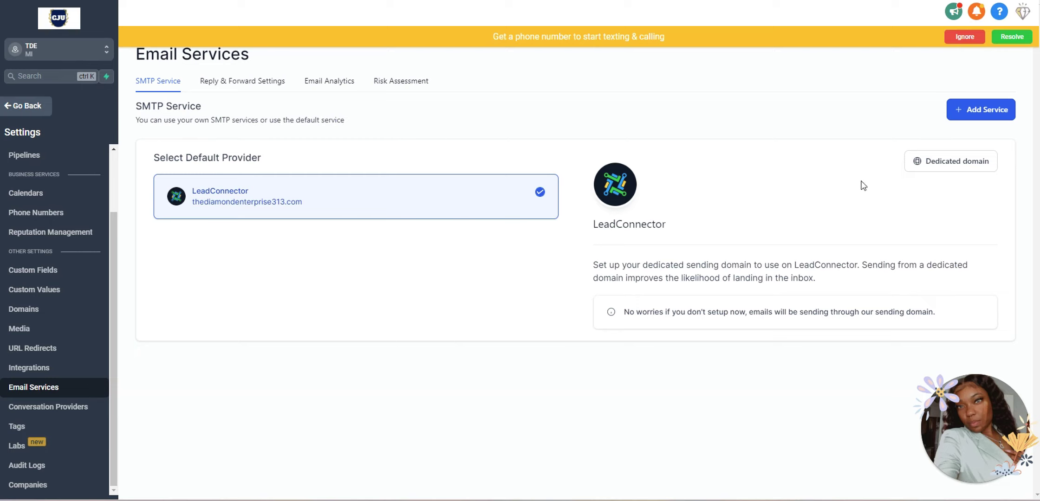
{"action": "left_click", "coordinate": [966, 164]}
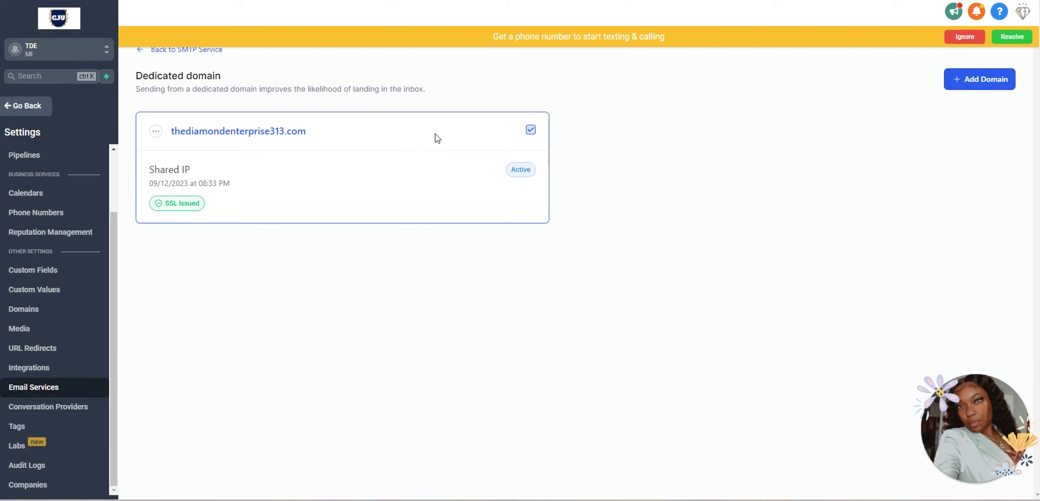
{"action": "left_click", "coordinate": [155, 132]}
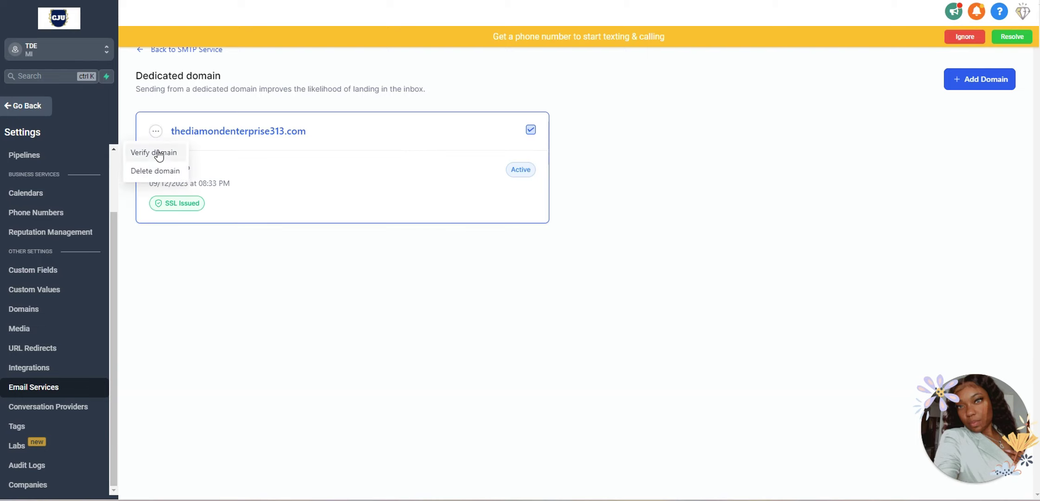
{"action": "left_click", "coordinate": [155, 149]}
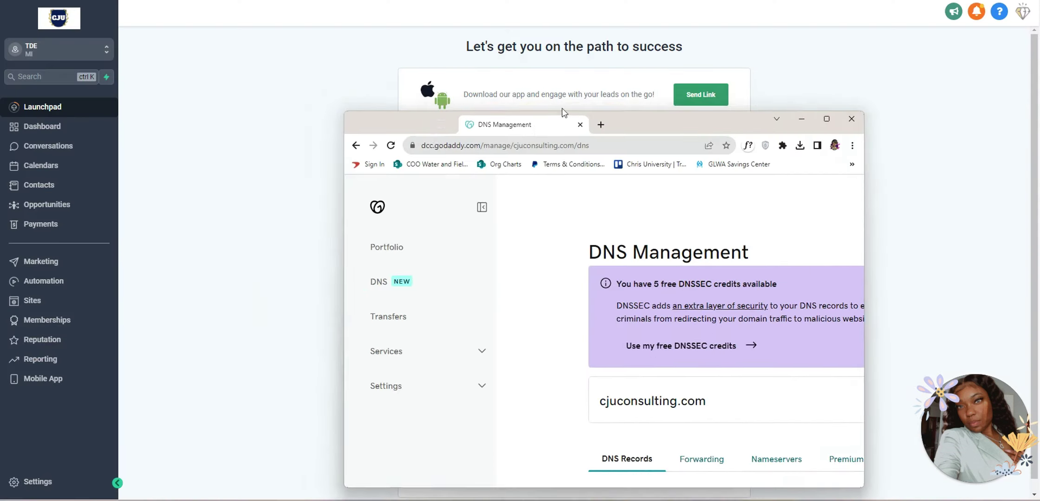
Tile GoHighLevel left and GoDaddy DNS Management right, widening GoHighLevel to show the records table.
{"action": "left_click_drag", "start_coordinate": [487, 114], "coordinate": [603, 99]}
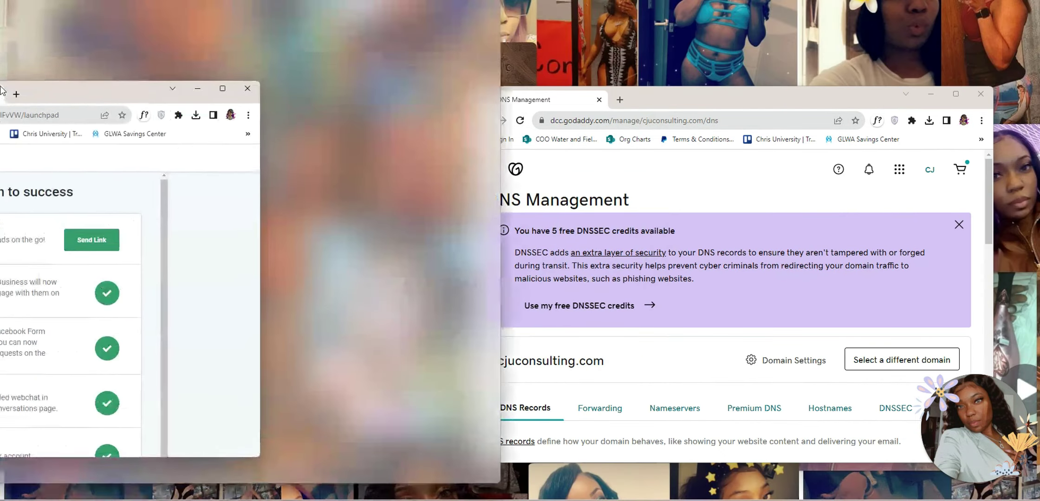
{"action": "left_click_drag", "start_coordinate": [2, 90], "coordinate": [1, 91]}
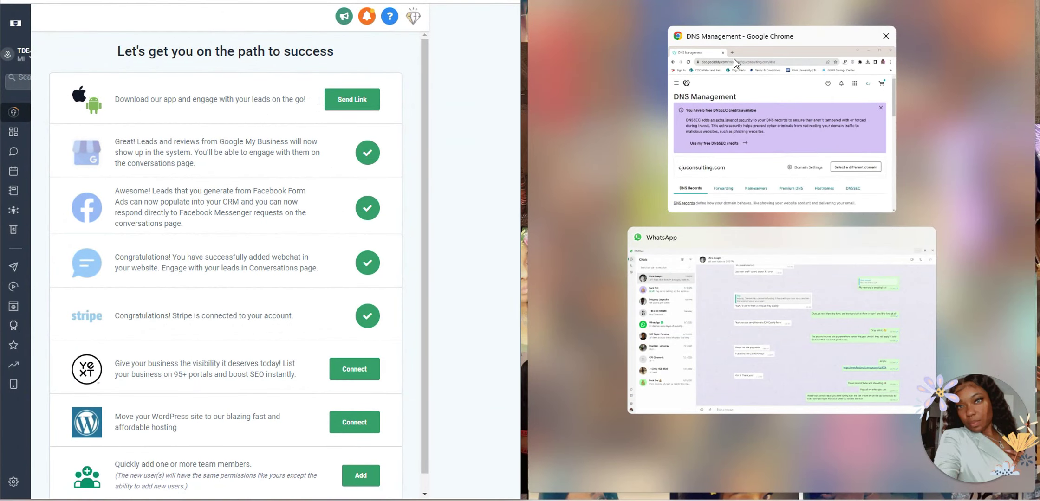
{"action": "left_click", "coordinate": [734, 58]}
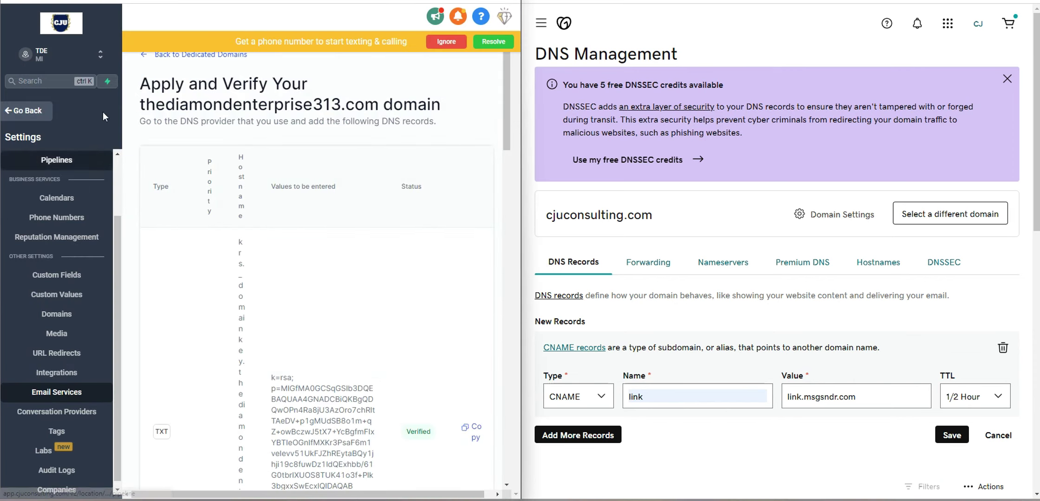
{"action": "scroll", "coordinate": [127, 242], "scroll_direction": "down", "scroll_amount": 8}
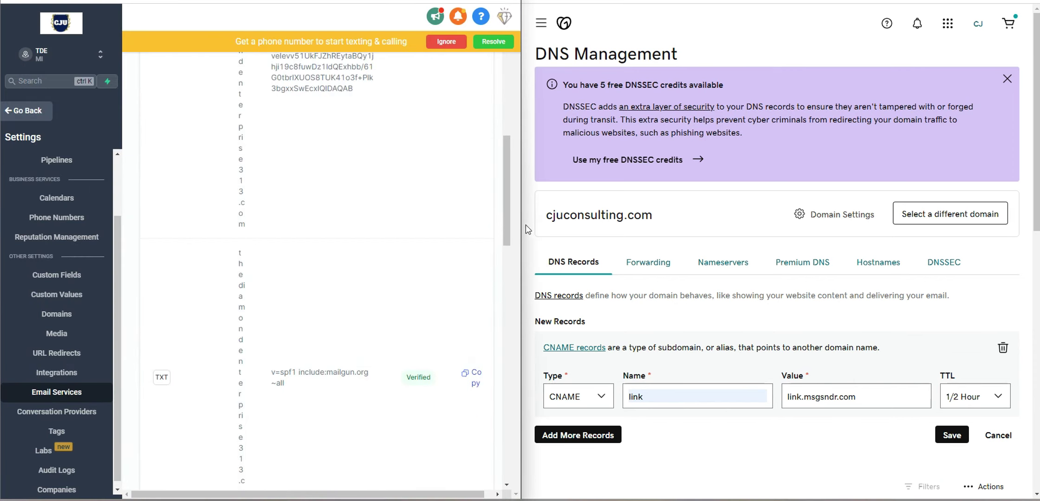
{"action": "left_click_drag", "start_coordinate": [528, 230], "coordinate": [632, 232]}
{"action": "scroll", "coordinate": [788, 230], "scroll_direction": "down", "scroll_amount": 4}
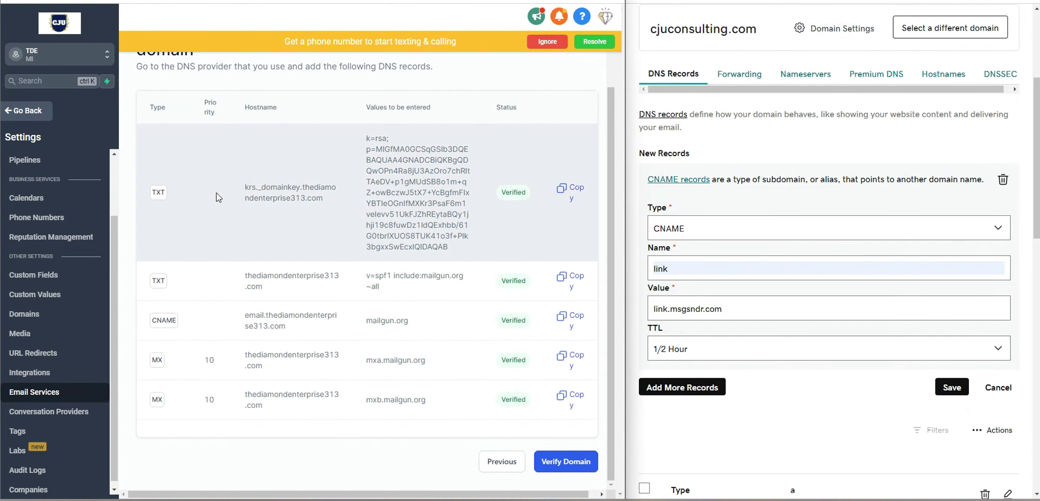
{"action": "left_click", "coordinate": [692, 234]}
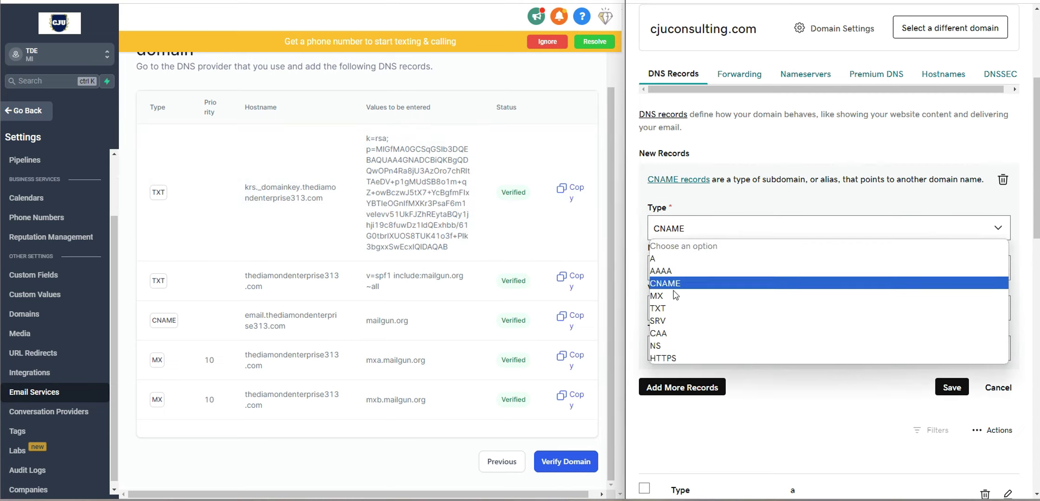
{"action": "left_click", "coordinate": [674, 308]}
{"action": "left_click_drag", "start_coordinate": [674, 278], "coordinate": [635, 286]}
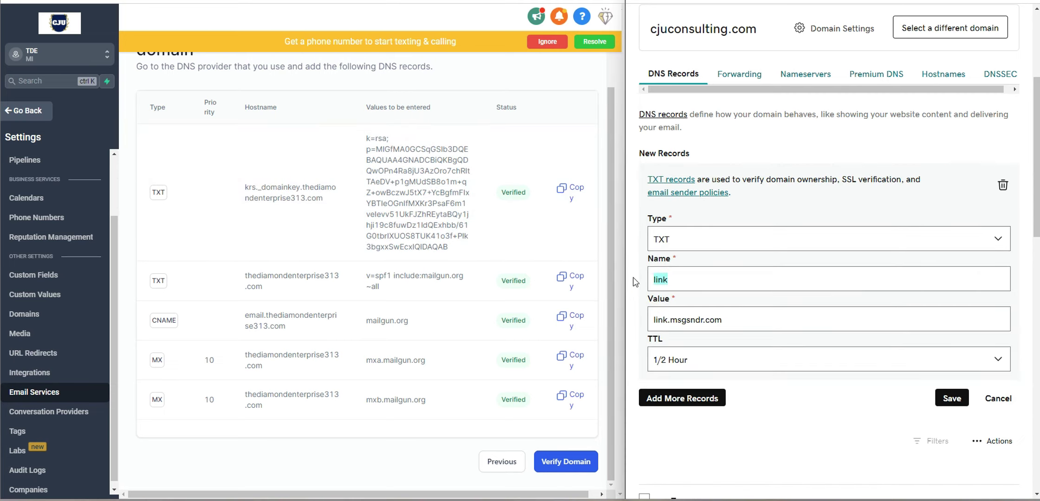
{"action": "key", "text": "BackSpace"}
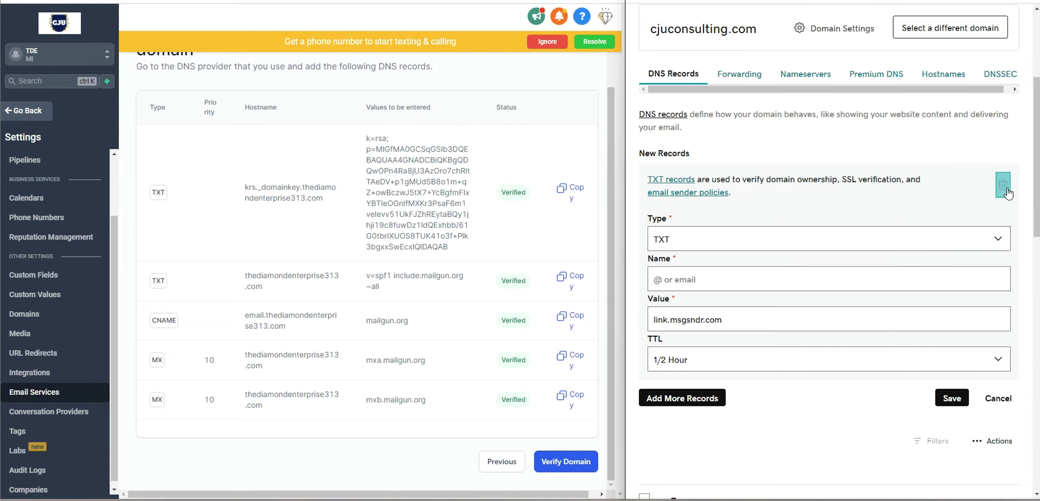
{"action": "left_click", "coordinate": [1003, 191]}
{"action": "left_click", "coordinate": [667, 153]}
{"action": "scroll", "coordinate": [670, 170], "scroll_direction": "down", "scroll_amount": 4}
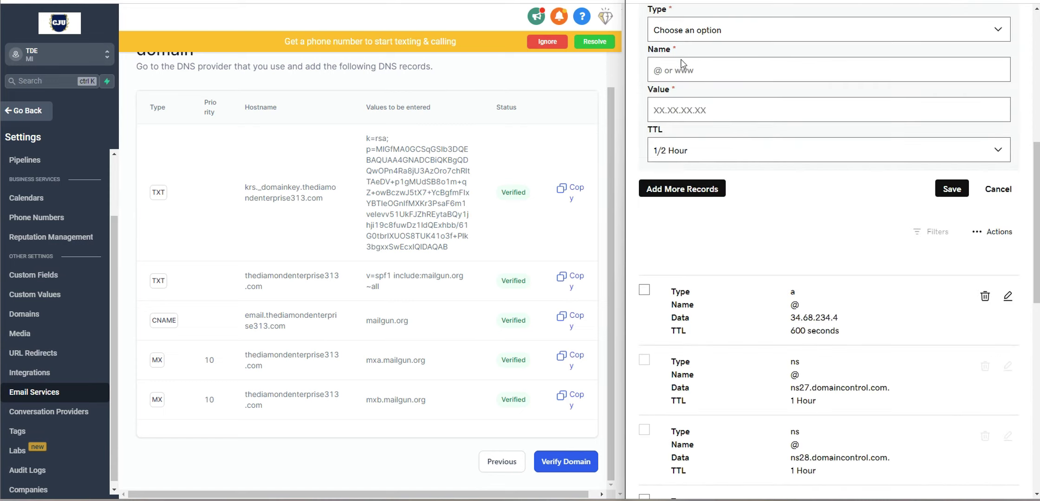
{"action": "left_click", "coordinate": [687, 30]}
{"action": "left_click", "coordinate": [664, 116]}
{"action": "left_click_drag", "start_coordinate": [327, 198], "coordinate": [247, 188]}
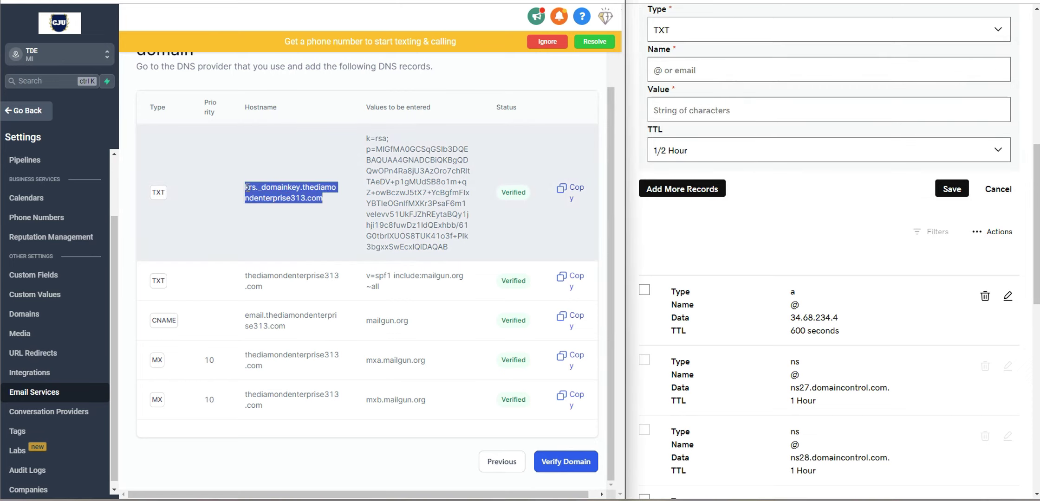
{"action": "left_click", "coordinate": [699, 70]}
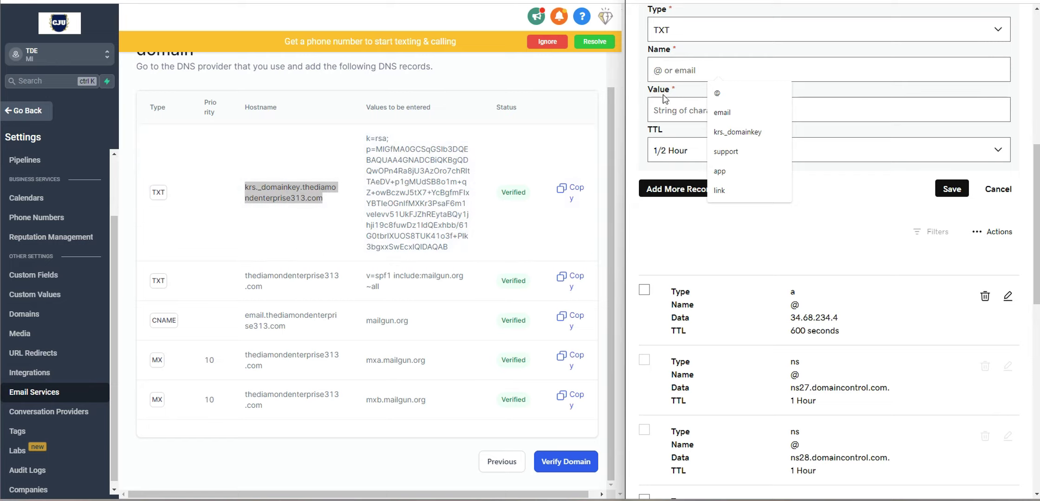
{"action": "left_click", "coordinate": [669, 112]}
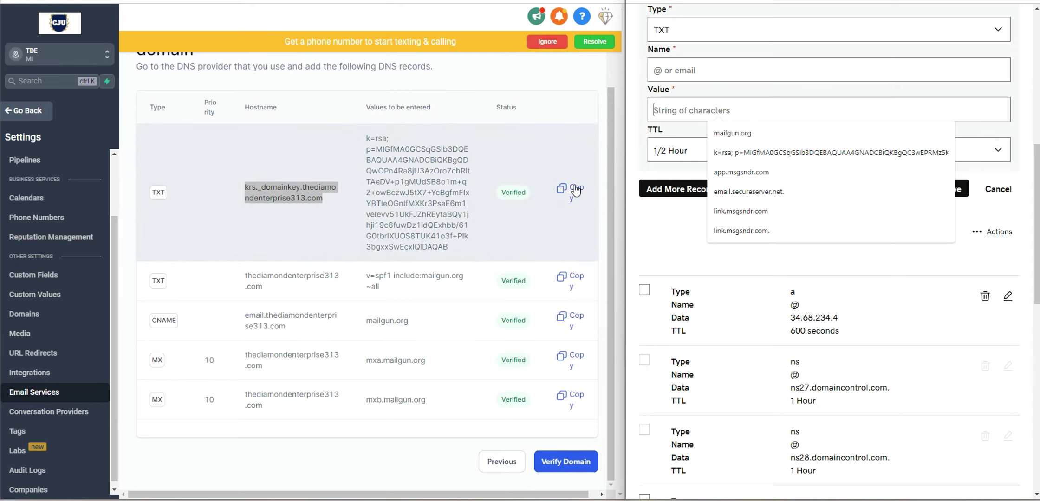
{"action": "left_click", "coordinate": [575, 191]}
{"action": "left_click", "coordinate": [693, 105]}
{"action": "key", "text": "ctrl+v"}
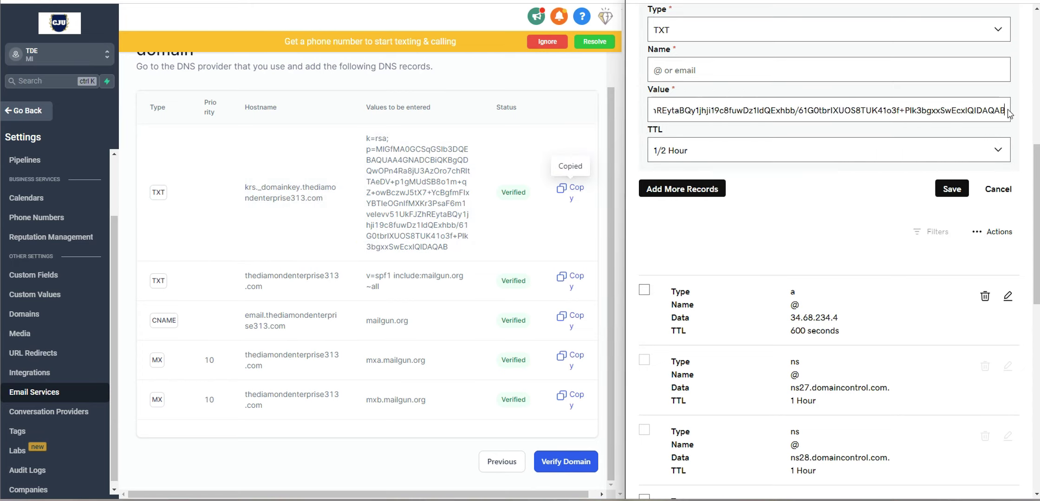
{"action": "left_click_drag", "start_coordinate": [1004, 112], "coordinate": [638, 122]}
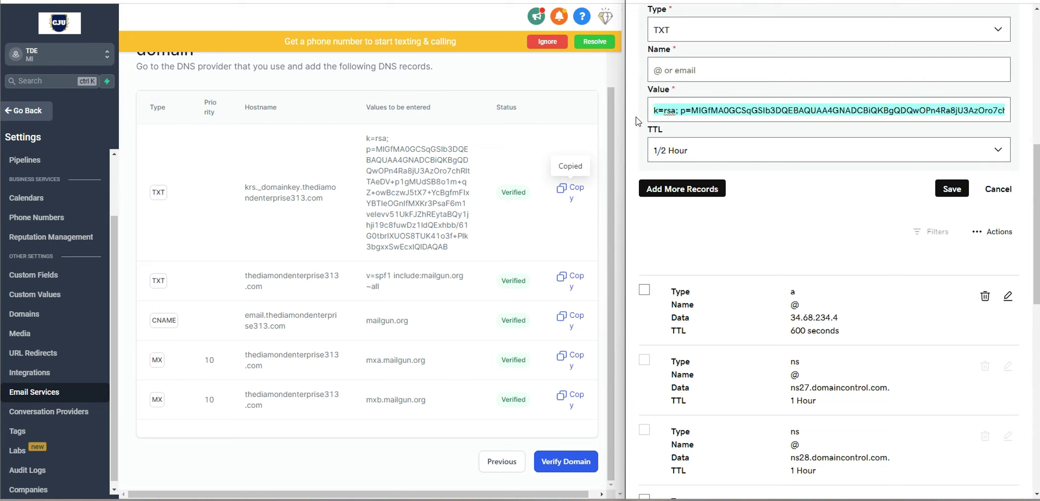
{"action": "key", "text": "BackSpace"}
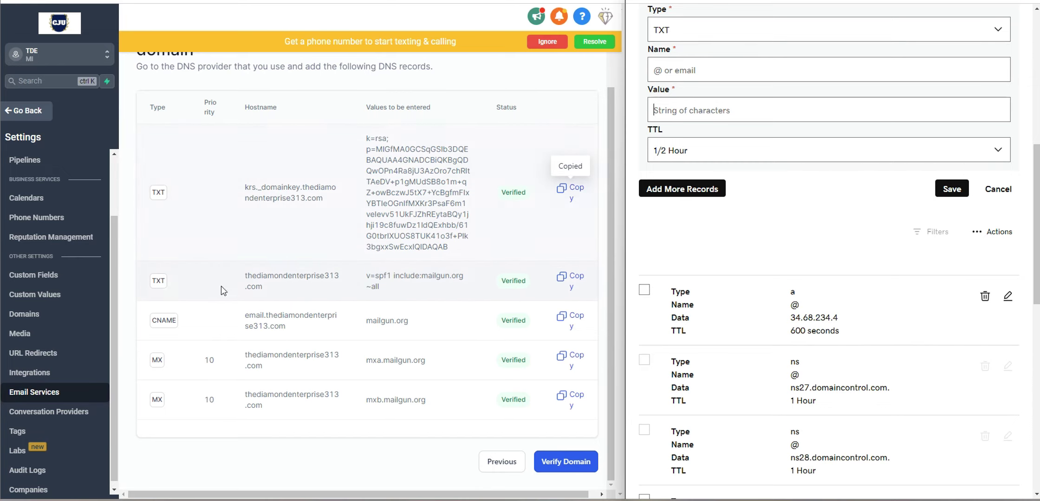
Go back up to GoDaddy's New Records section and open the new record's Type list.
{"action": "scroll", "coordinate": [799, 149], "scroll_direction": "down", "scroll_amount": 4}
{"action": "scroll", "coordinate": [801, 204], "scroll_direction": "up", "scroll_amount": 4}
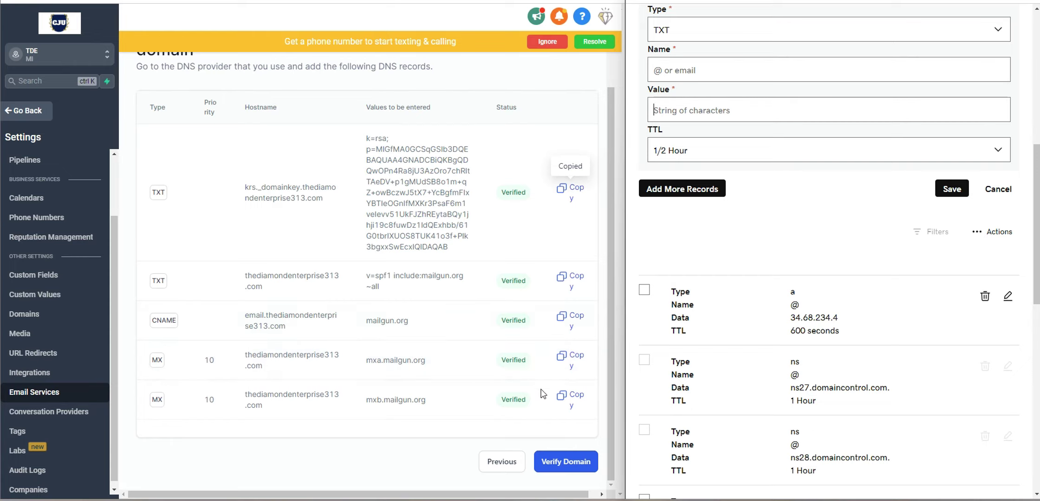
{"action": "scroll", "coordinate": [712, 274], "scroll_direction": "up", "scroll_amount": 4}
{"action": "left_click", "coordinate": [705, 228]}
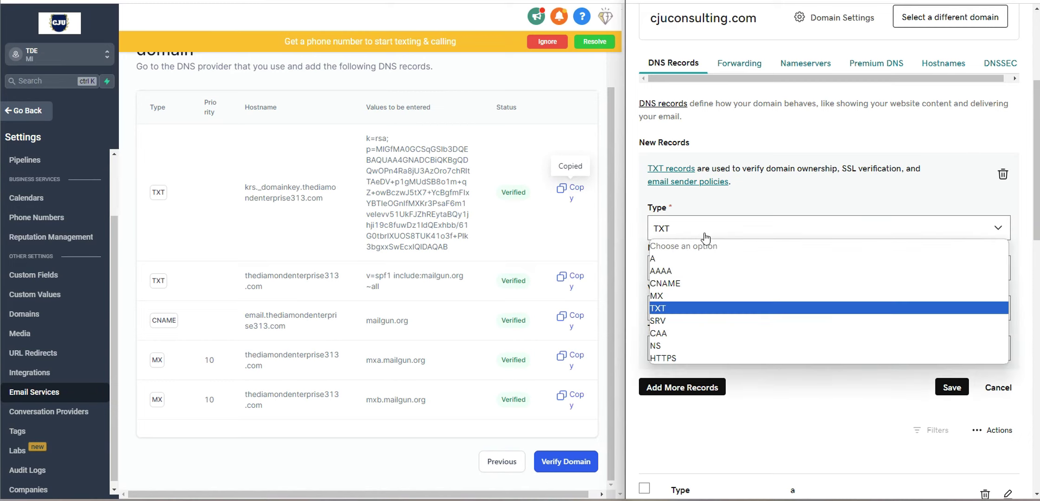
Make the new GoDaddy record an MX record with name @ and priority 10.
{"action": "left_click", "coordinate": [670, 306]}
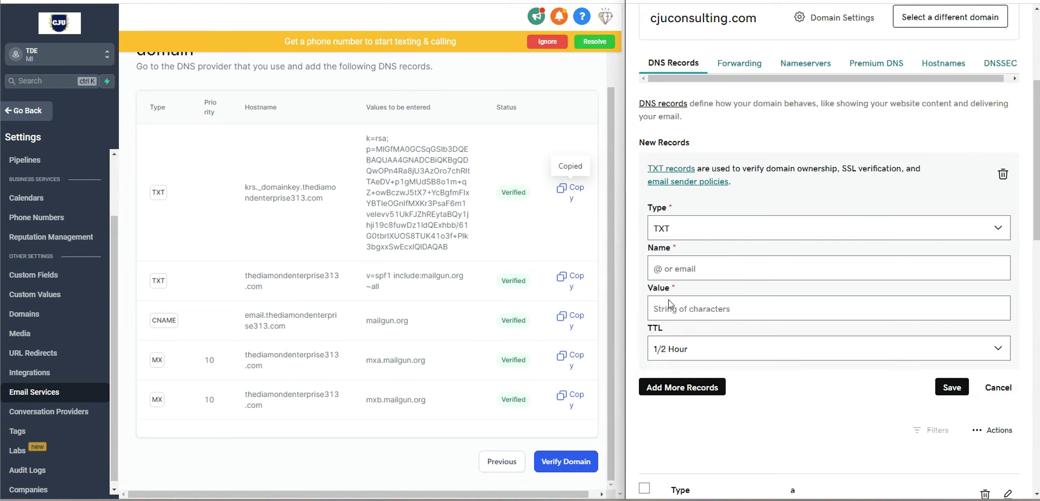
{"action": "left_click", "coordinate": [673, 264]}
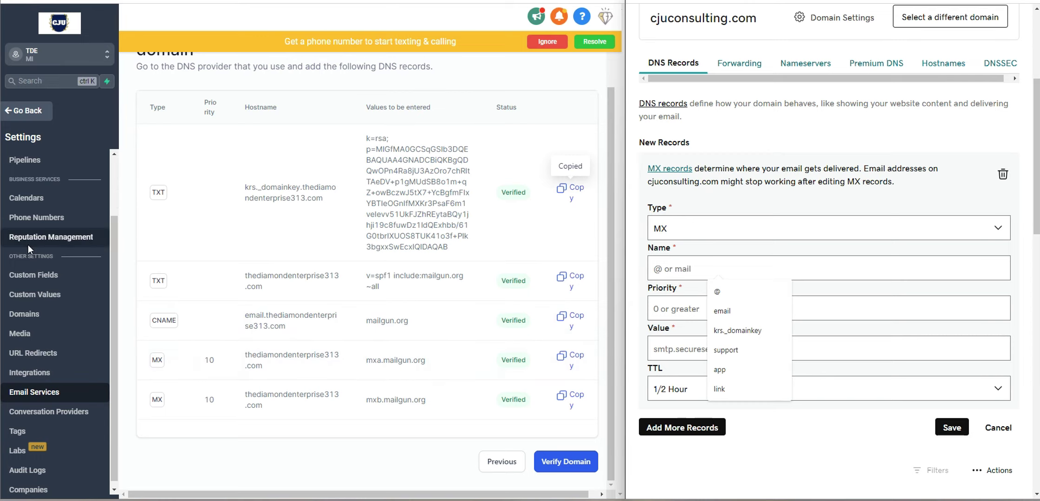
{"action": "scroll", "coordinate": [683, 214], "scroll_direction": "down", "scroll_amount": 2}
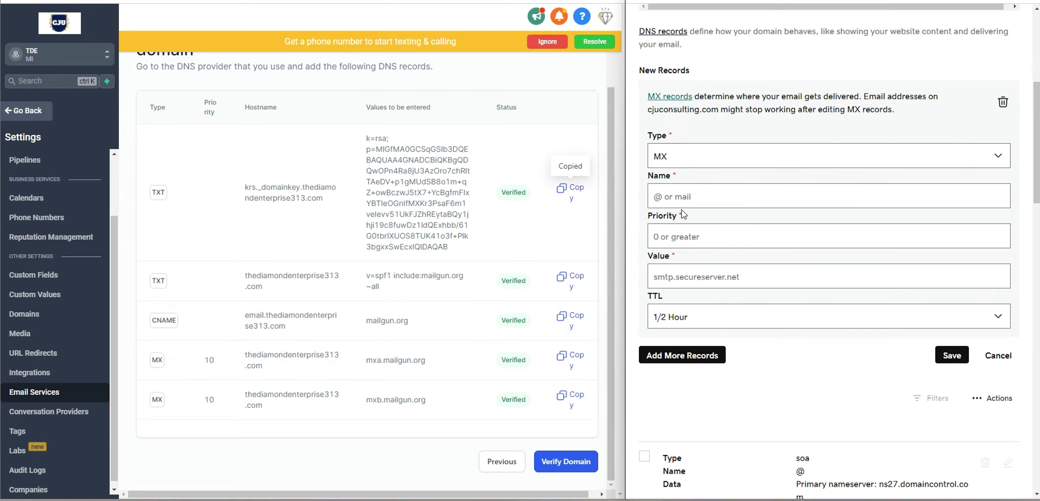
{"action": "left_click", "coordinate": [688, 198]}
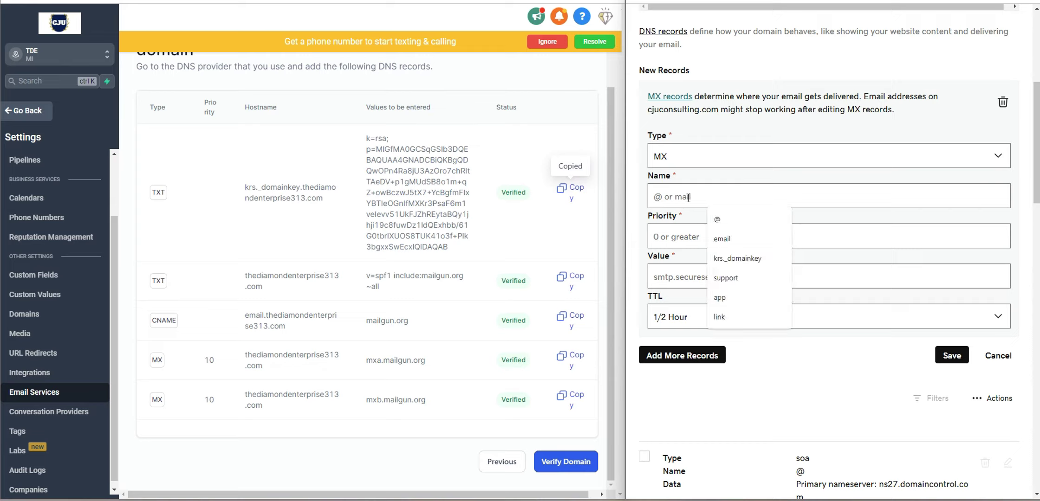
{"action": "type", "text": "@"}
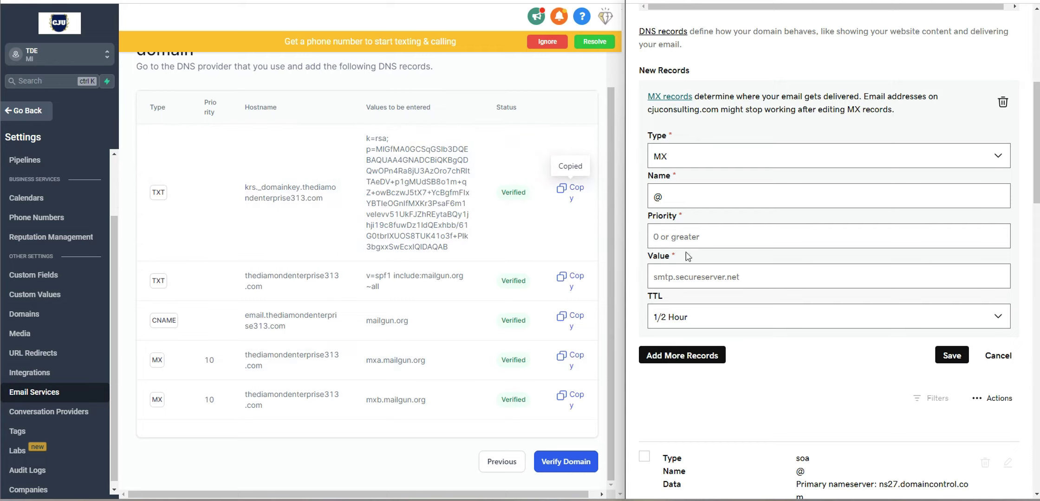
{"action": "left_click", "coordinate": [701, 235]}
{"action": "type", "text": "10"}
Copy mxa.mailgun.org from GoHighLevel into the MX Value and maximize the window.
{"action": "left_click_drag", "start_coordinate": [425, 362], "coordinate": [389, 367]}
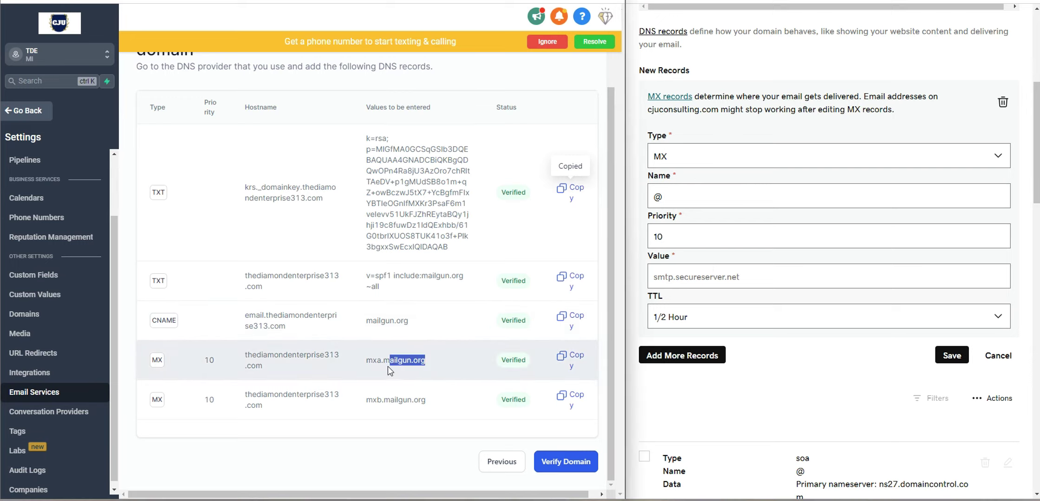
{"action": "left_click", "coordinate": [578, 371]}
{"action": "left_click", "coordinate": [680, 270]}
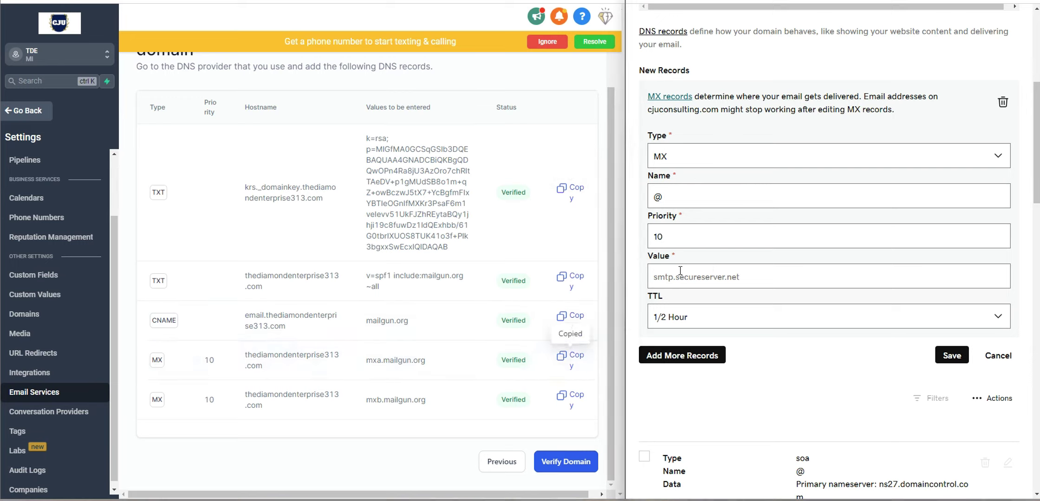
{"action": "key", "text": "ctrl+v"}
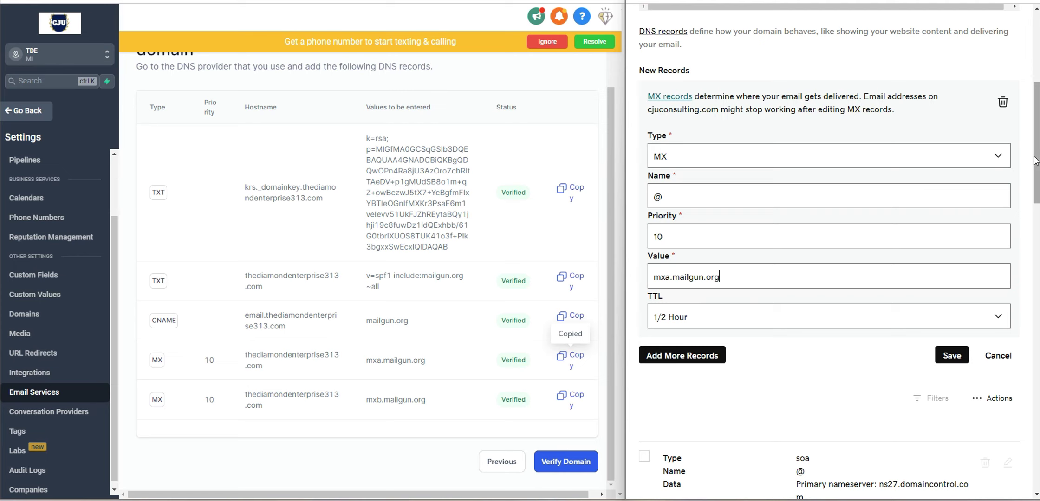
{"action": "key", "text": "super+Up"}
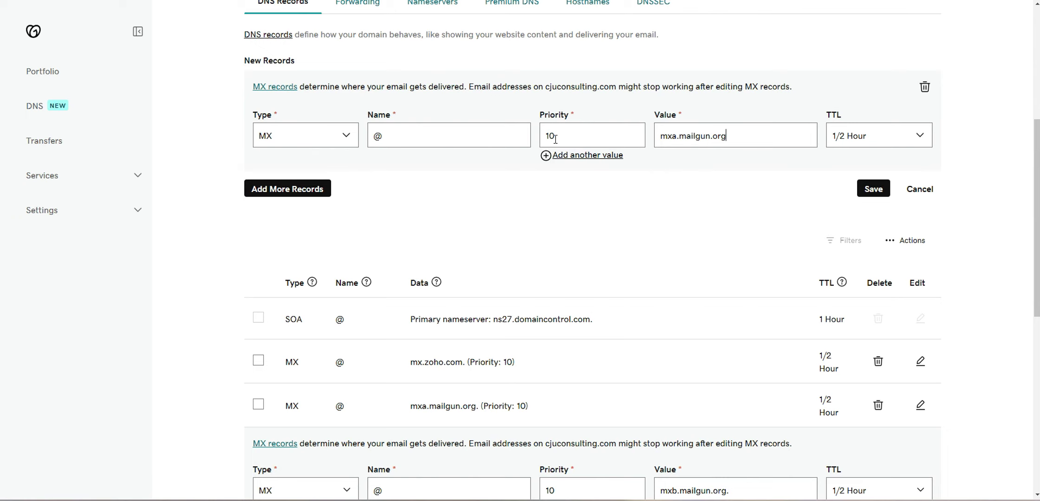
Add a second MX value at priority 10, changing a pasted mxa.mailgun.org to mxb.mailgun.org.
{"action": "left_click", "coordinate": [559, 156]}
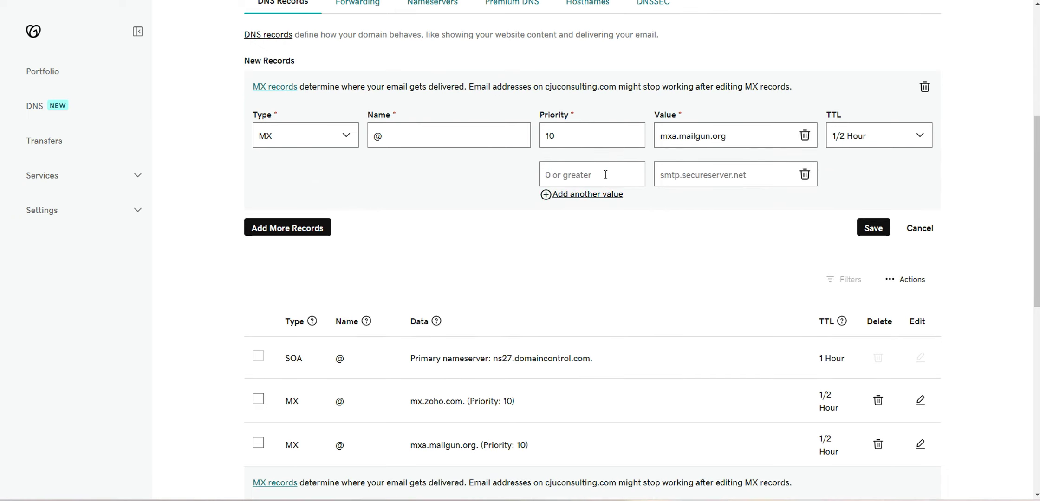
{"action": "type", "text": "10"}
{"action": "triple_click", "coordinate": [741, 135]}
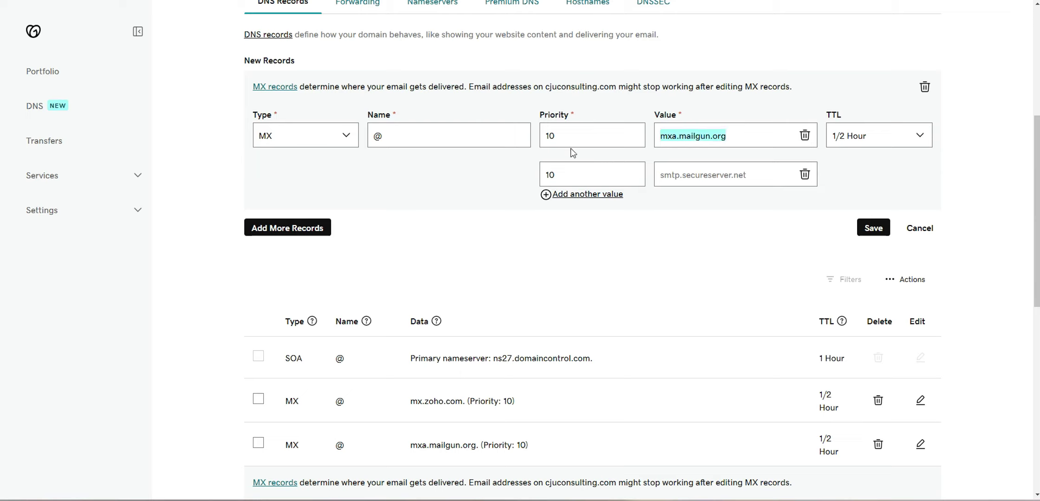
{"action": "left_click", "coordinate": [706, 175]}
{"action": "key", "text": "ctrl+v"}
{"action": "left_click_drag", "start_coordinate": [672, 175], "coordinate": [678, 175]}
{"action": "type", "text": "b"}
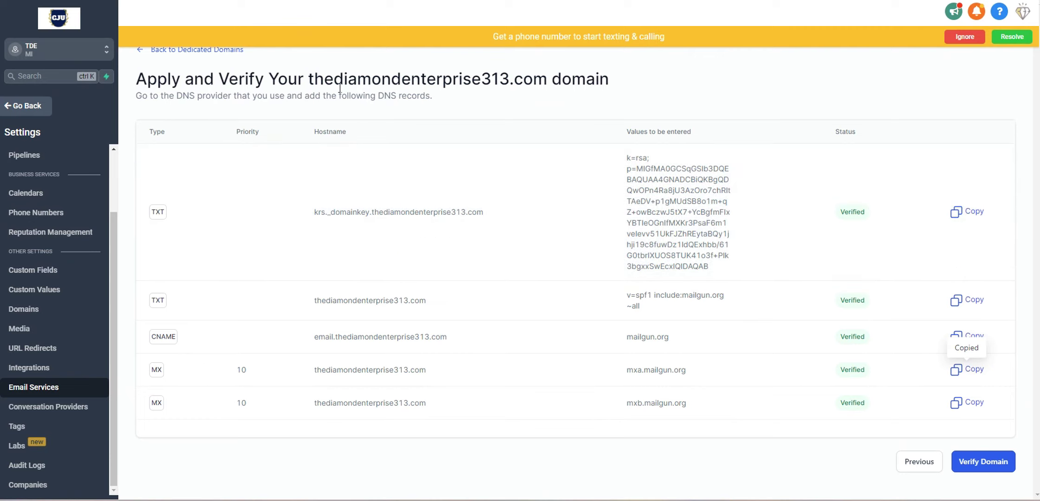
Verify thediamondenterprise313.com, then reverify it from the Dedicated domain card's options menu.
{"action": "left_click", "coordinate": [958, 464]}
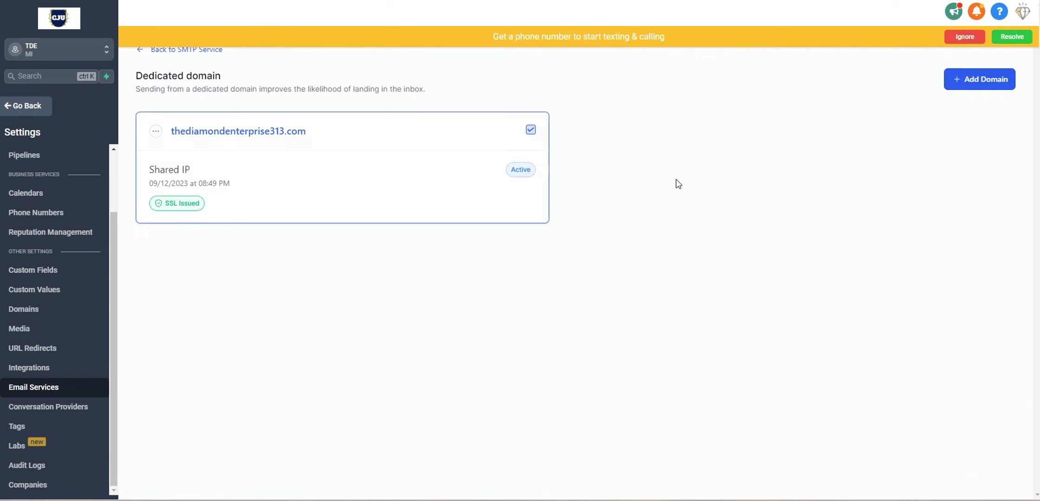
{"action": "left_click", "coordinate": [156, 131]}
{"action": "left_click", "coordinate": [170, 155]}
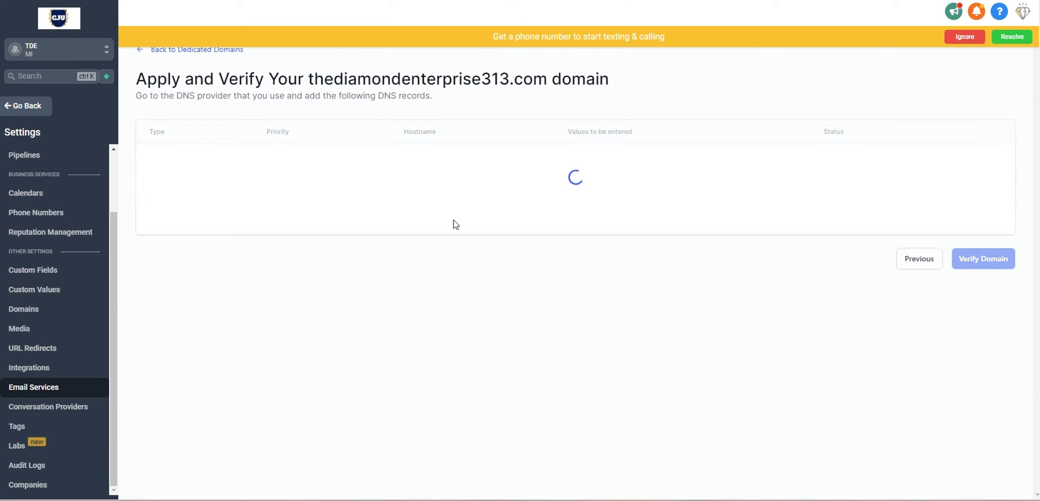